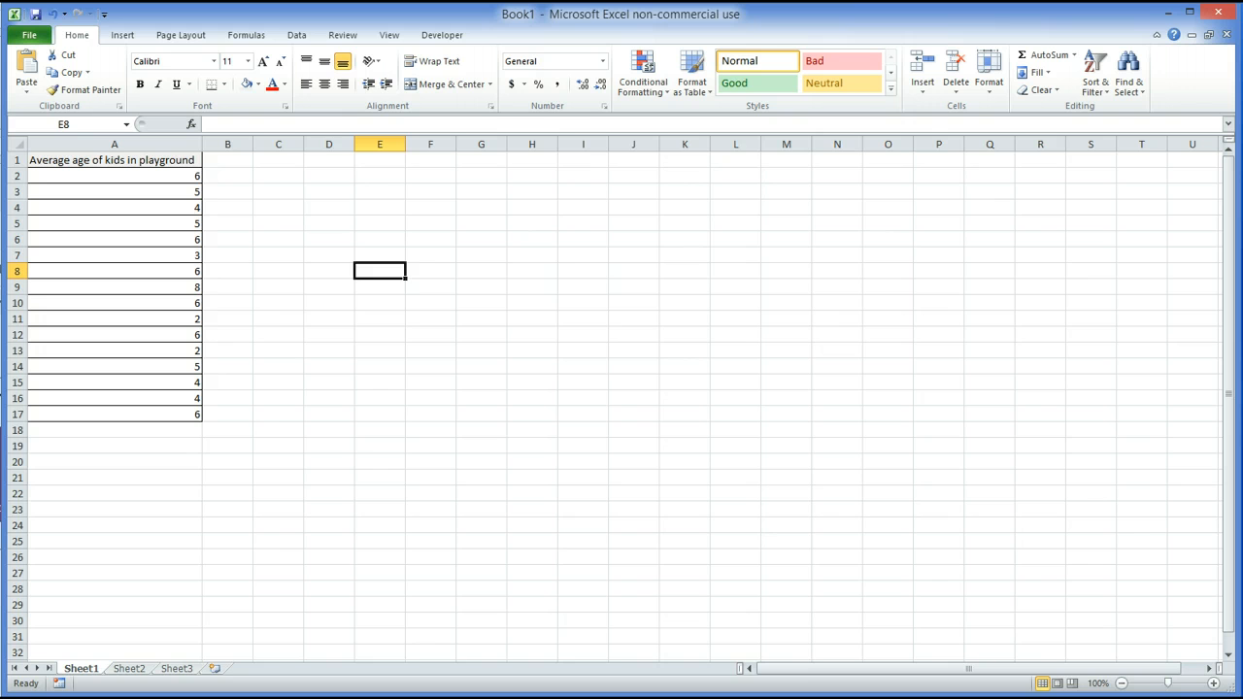
Step: Enable the Analysis ToolPak add-in through the Excel Add-ins options
{"action": "left_click", "coordinate": [297, 36]}
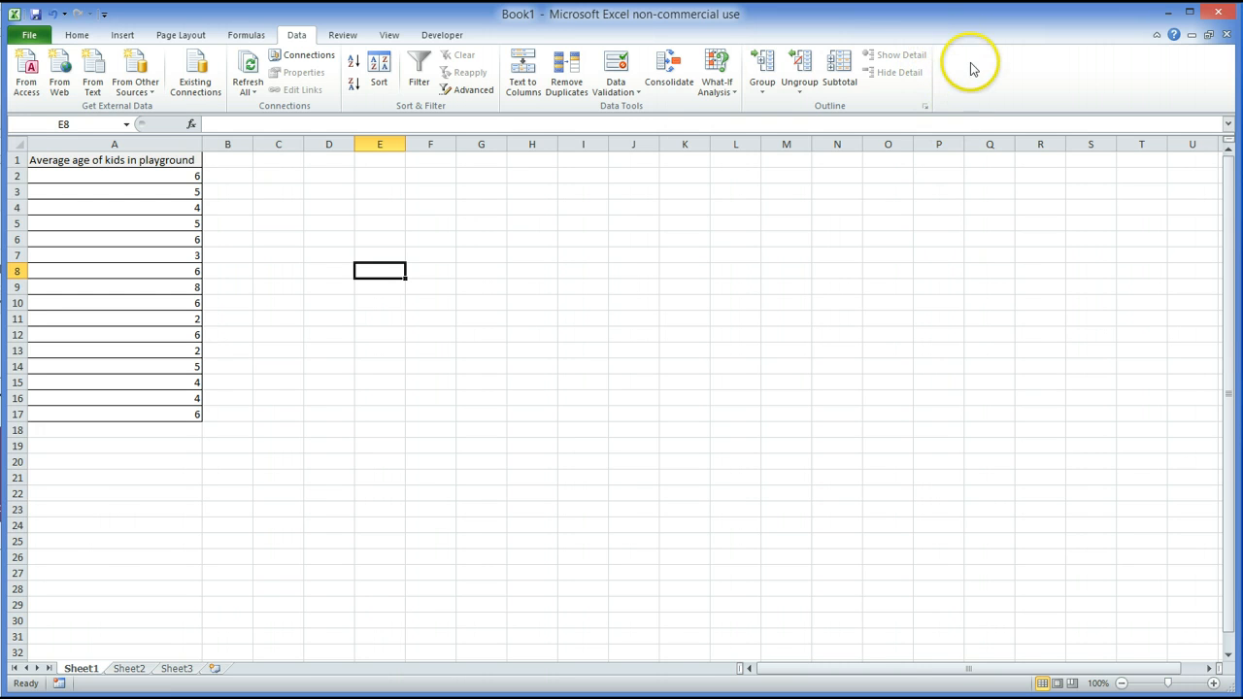
{"action": "left_click", "coordinate": [35, 35]}
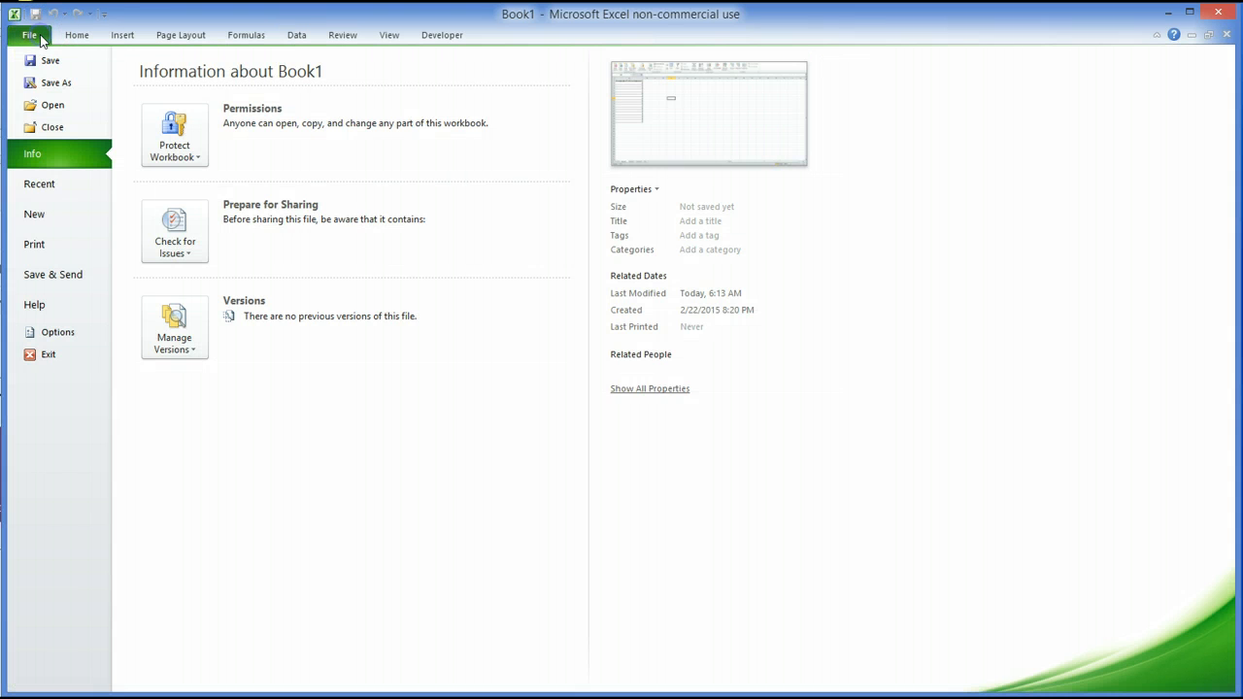
{"action": "left_click", "coordinate": [58, 333]}
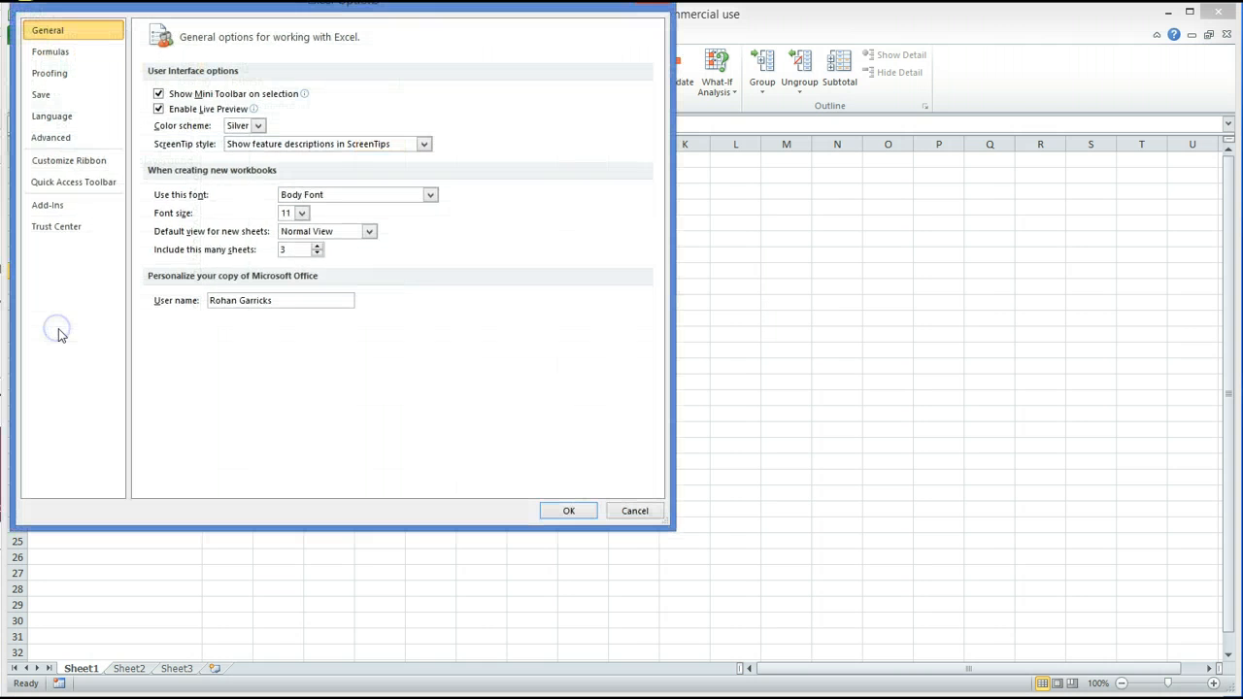
{"action": "left_click", "coordinate": [62, 210]}
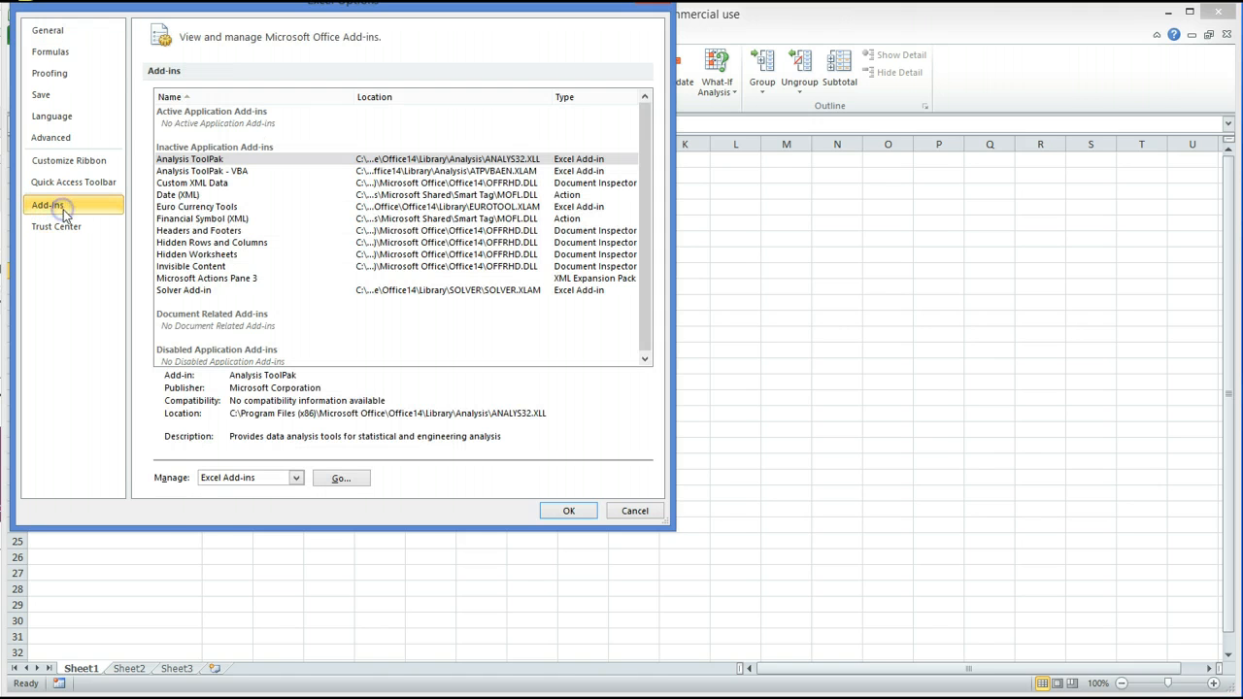
{"action": "left_click", "coordinate": [342, 479]}
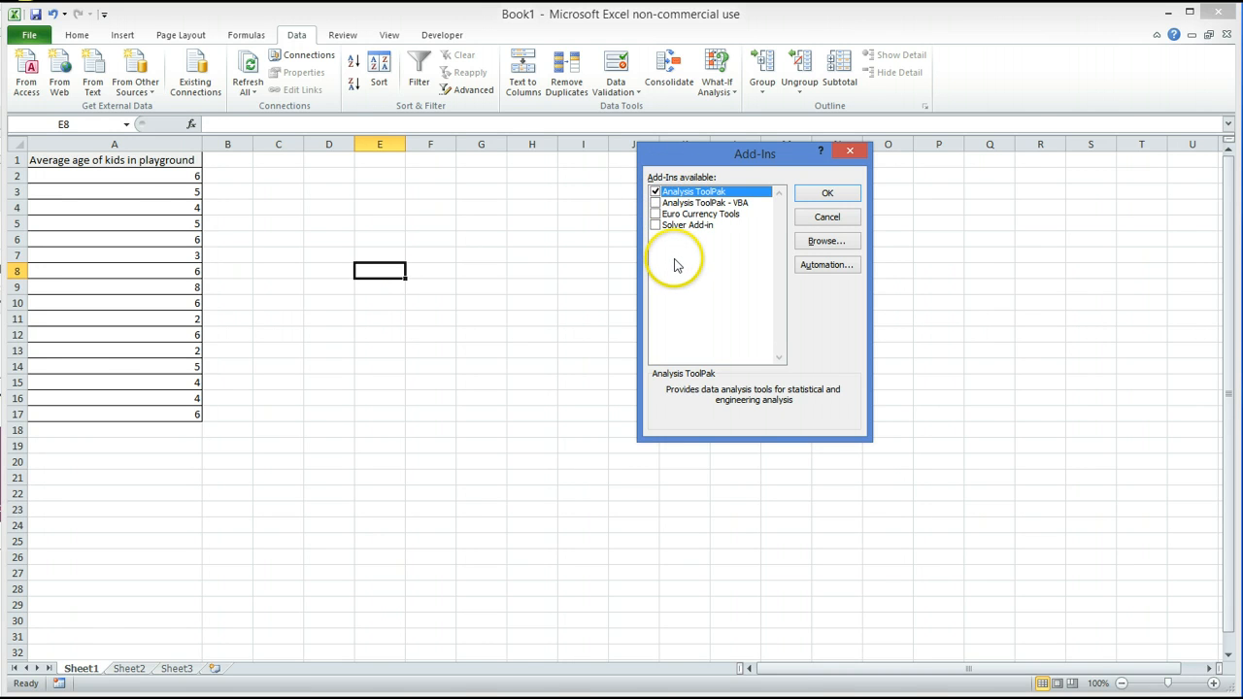
{"action": "left_click", "coordinate": [828, 193]}
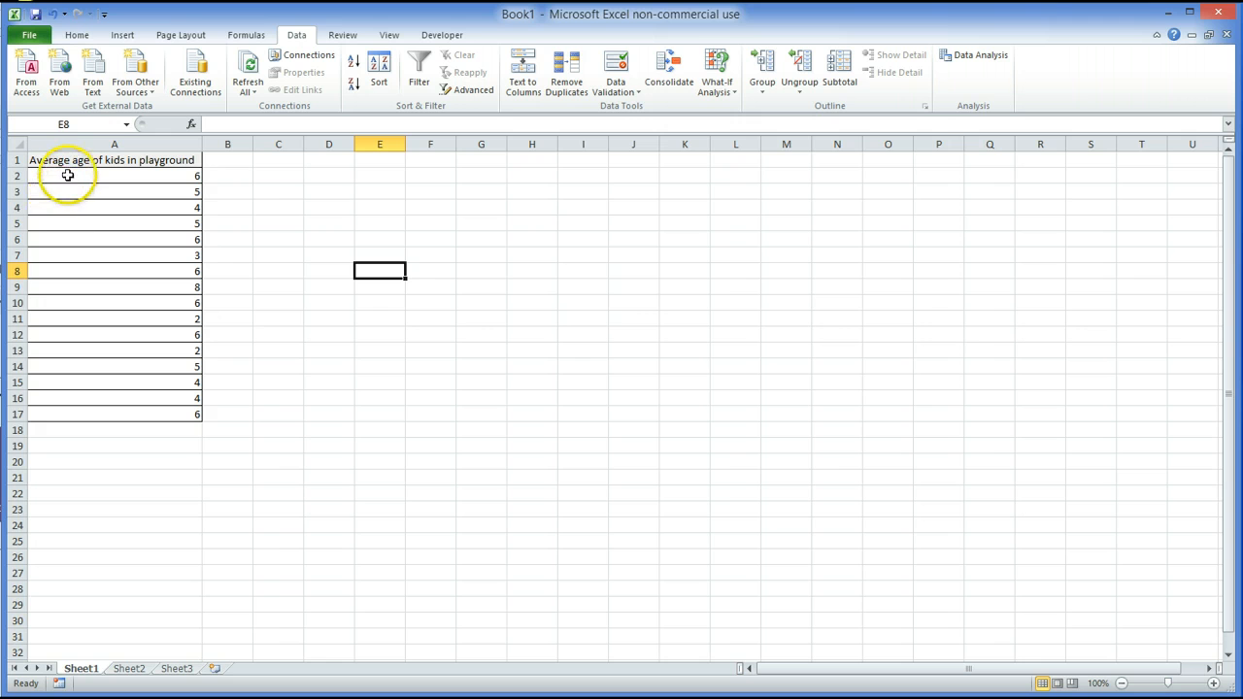
Step: Label cell A18 "mean" and calculate the average of A2:A17 in B18 with the AVERAGE function
{"action": "left_click", "coordinate": [111, 433]}
{"action": "type", "text": "mean"}
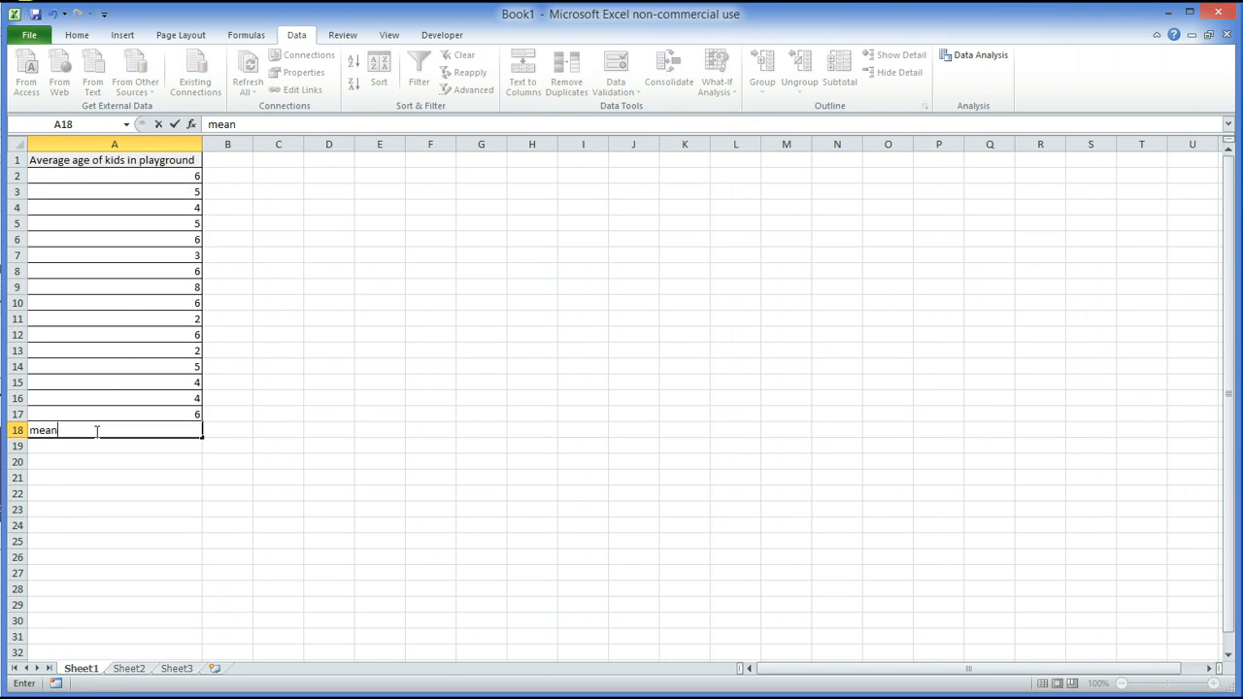
{"action": "key", "text": "Tab"}
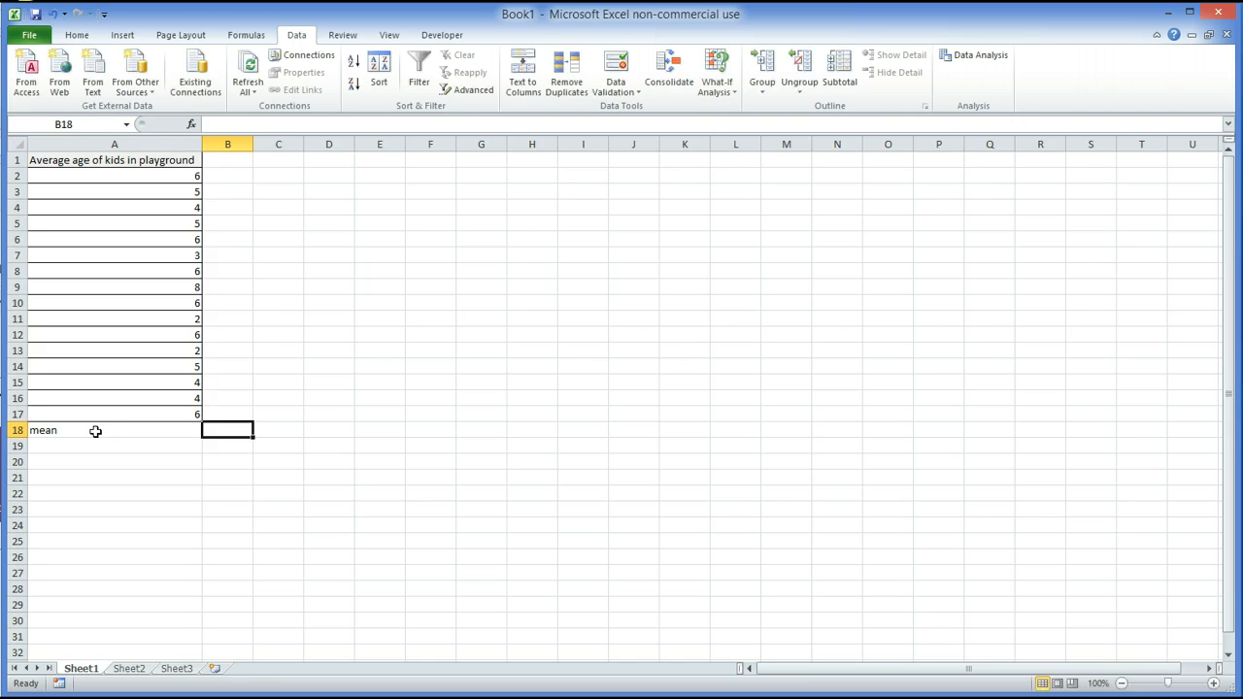
{"action": "type", "text": "+avera"}
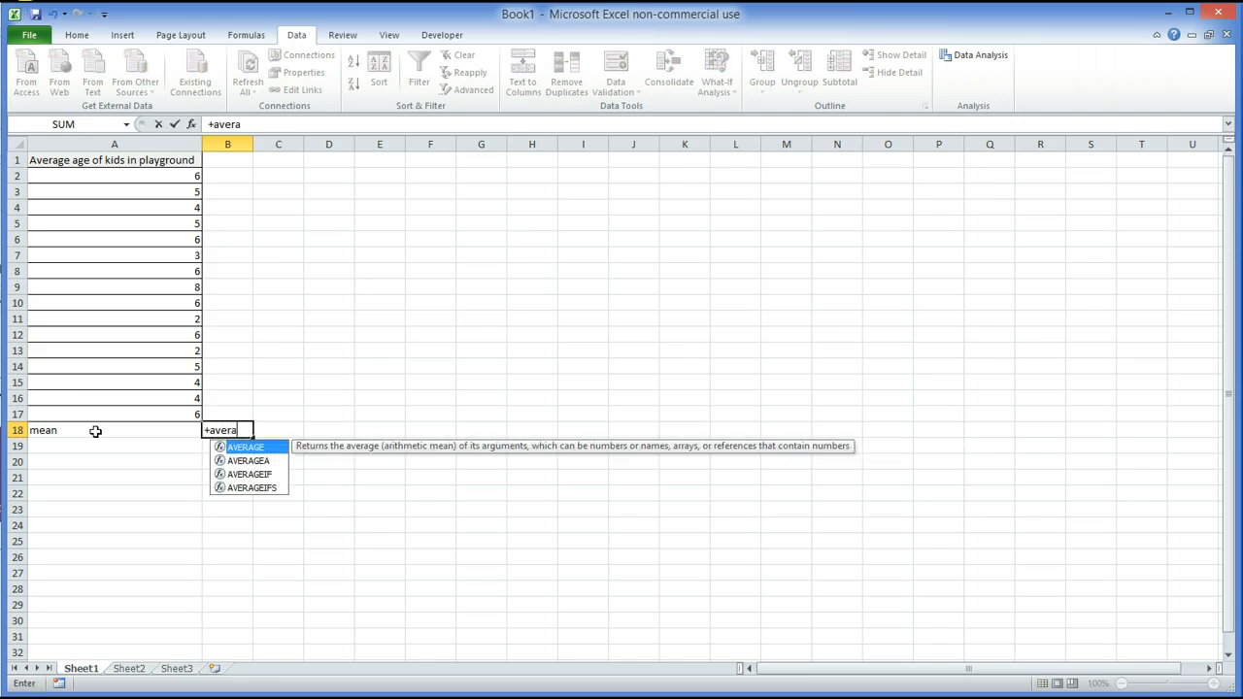
{"action": "double_click", "coordinate": [258, 447]}
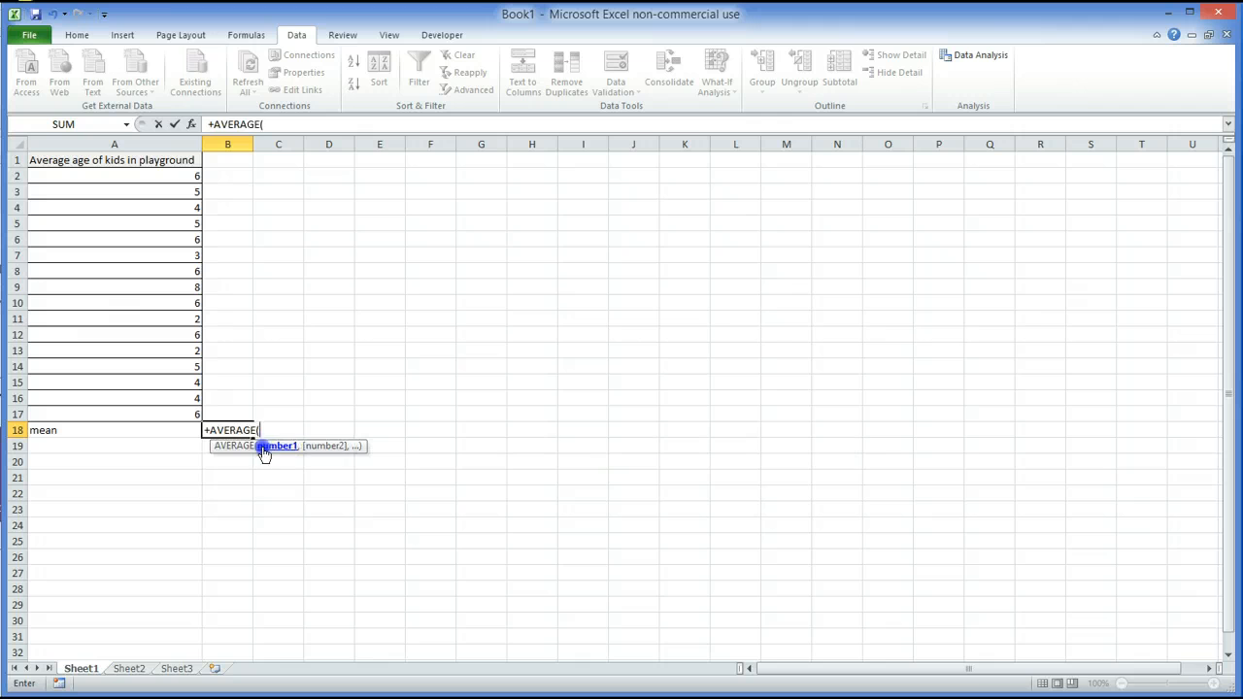
{"action": "left_click_drag", "start_coordinate": [155, 176], "coordinate": [146, 405]}
{"action": "type", "text": ")"}
{"action": "key", "text": "Return"}
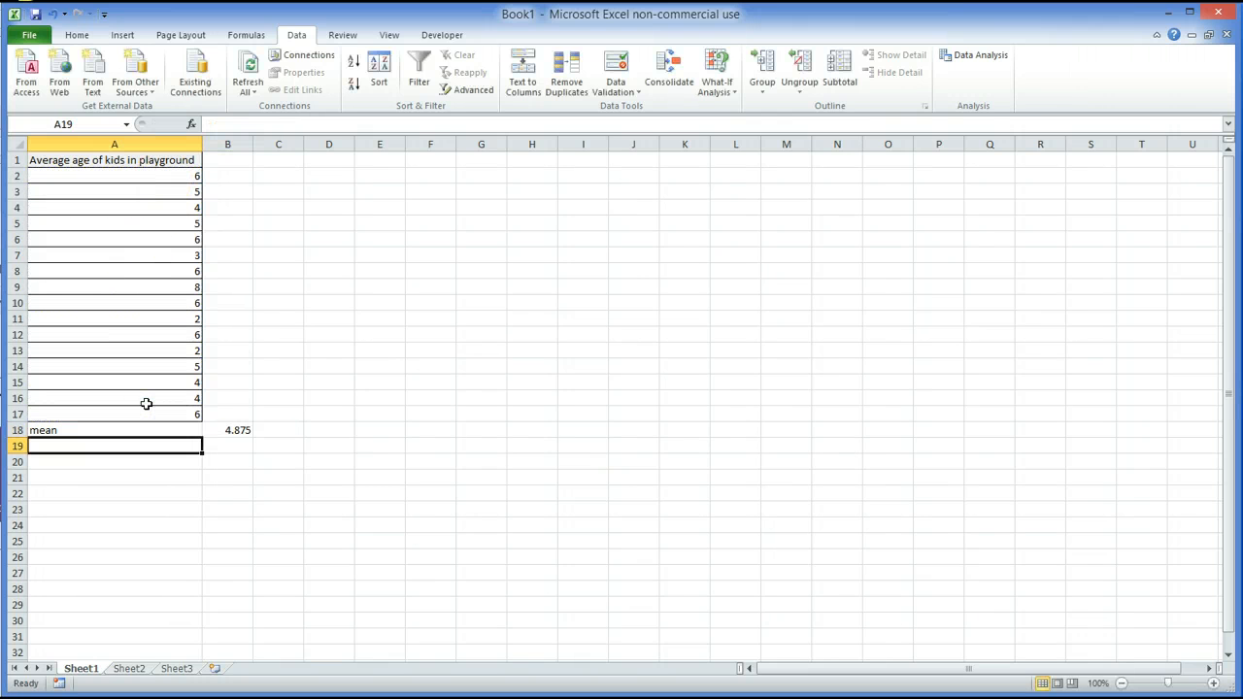
Step: Label cell A19 "mode" and calculate the mode of A2:A17 in B19 with the MODE function
{"action": "type", "text": "mode"}
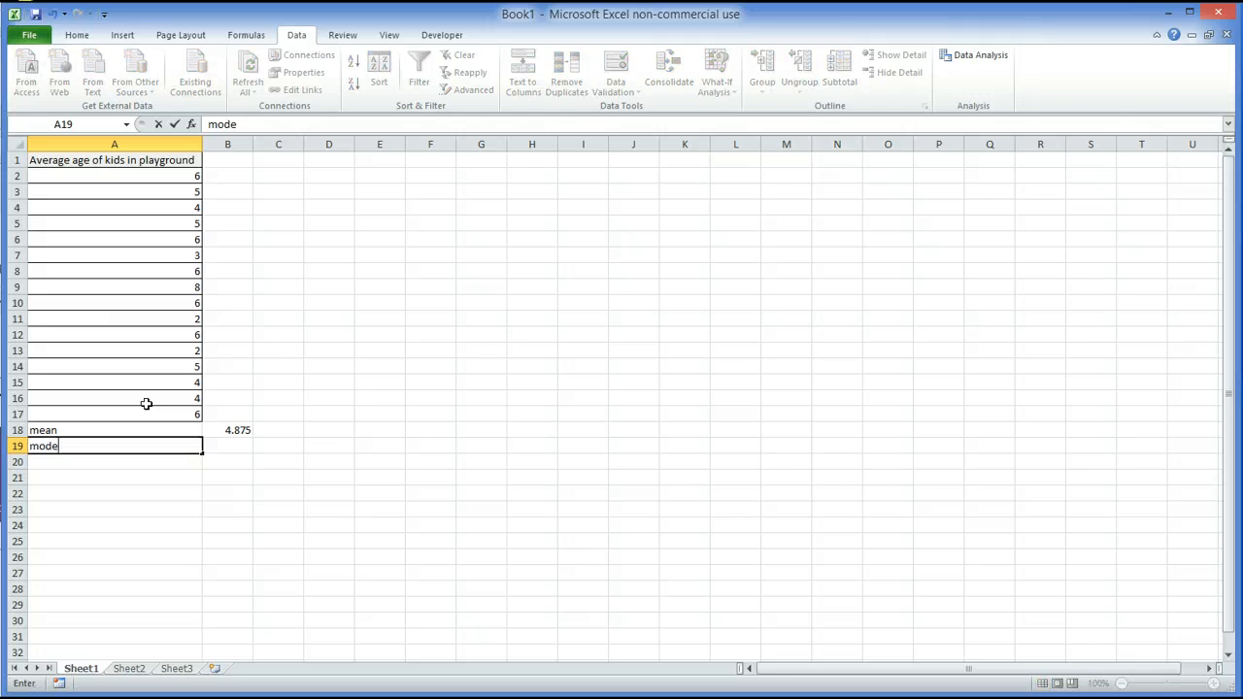
{"action": "key", "text": "Tab"}
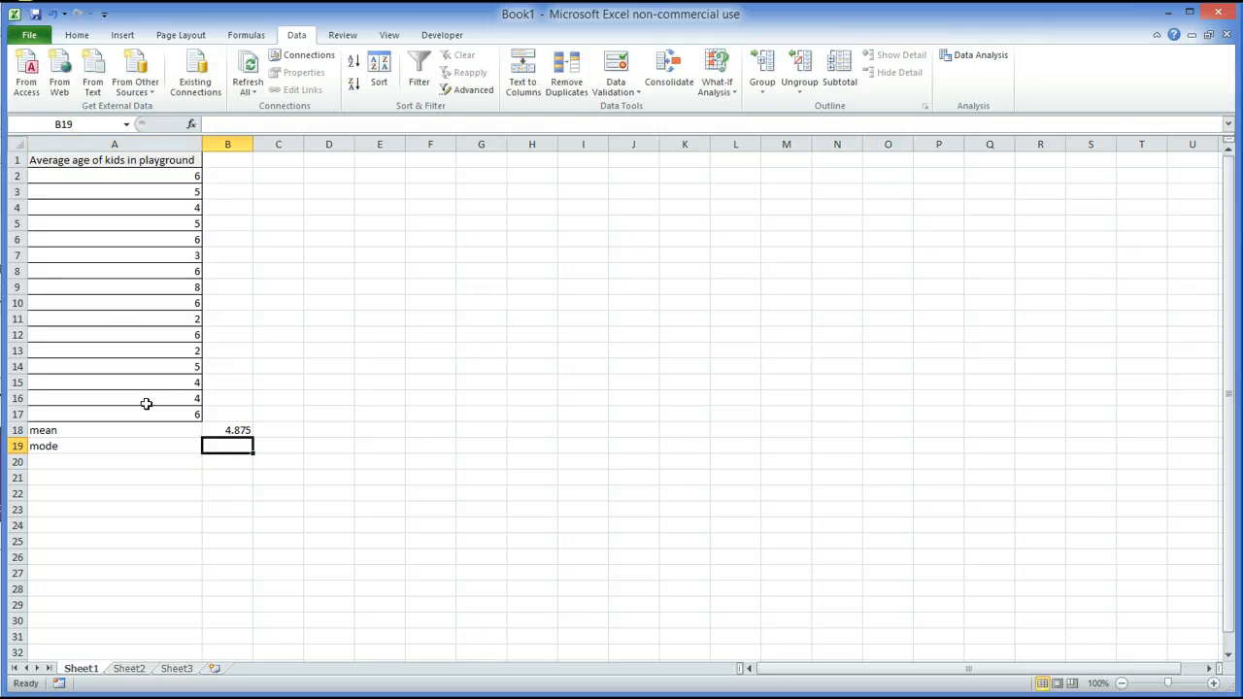
{"action": "type", "text": "m"}
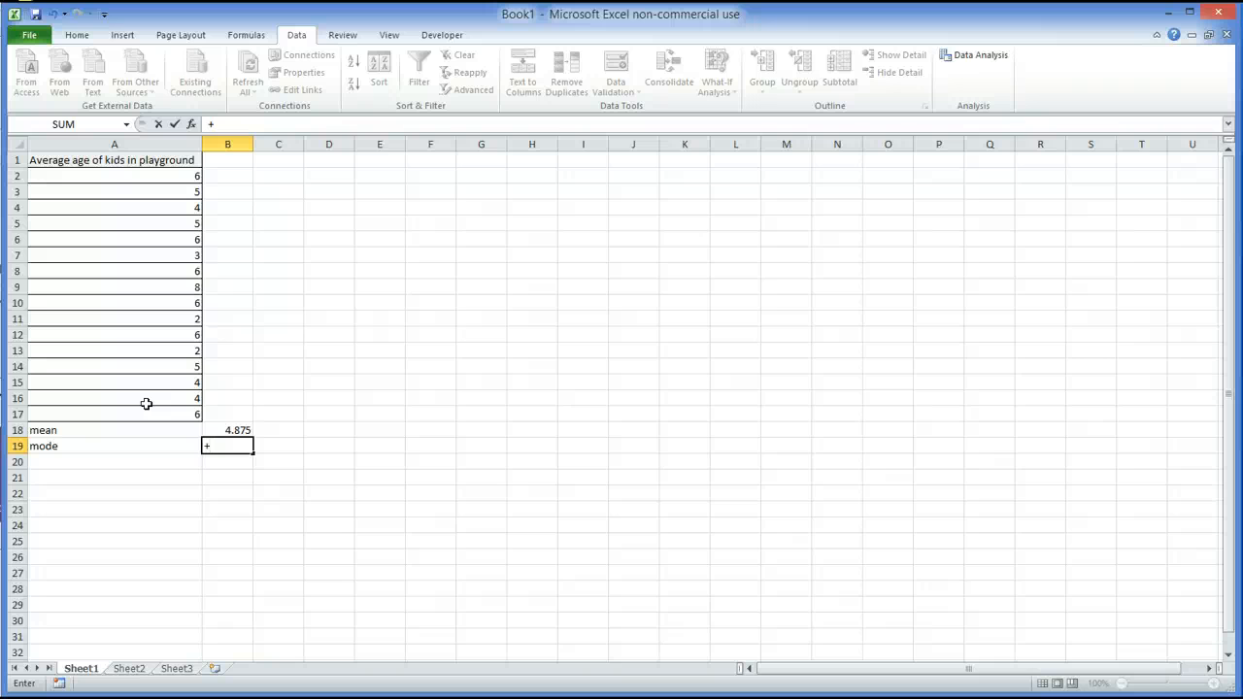
{"action": "type", "text": "mode"}
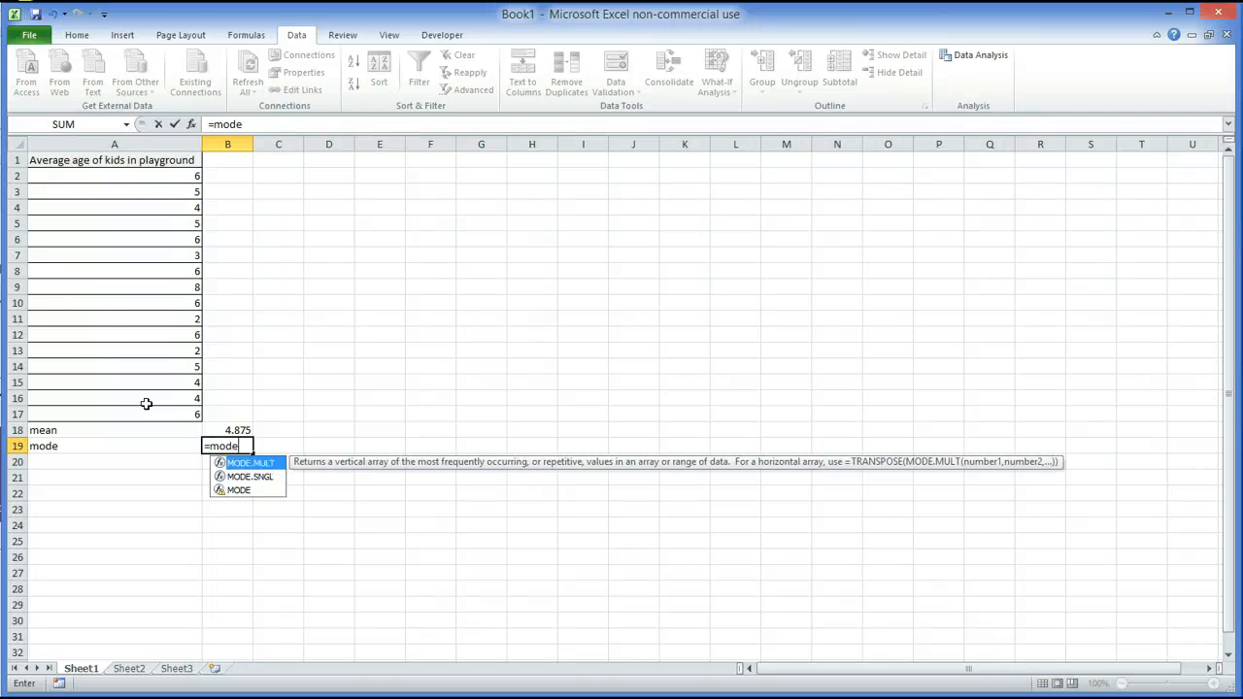
{"action": "left_click", "coordinate": [238, 488]}
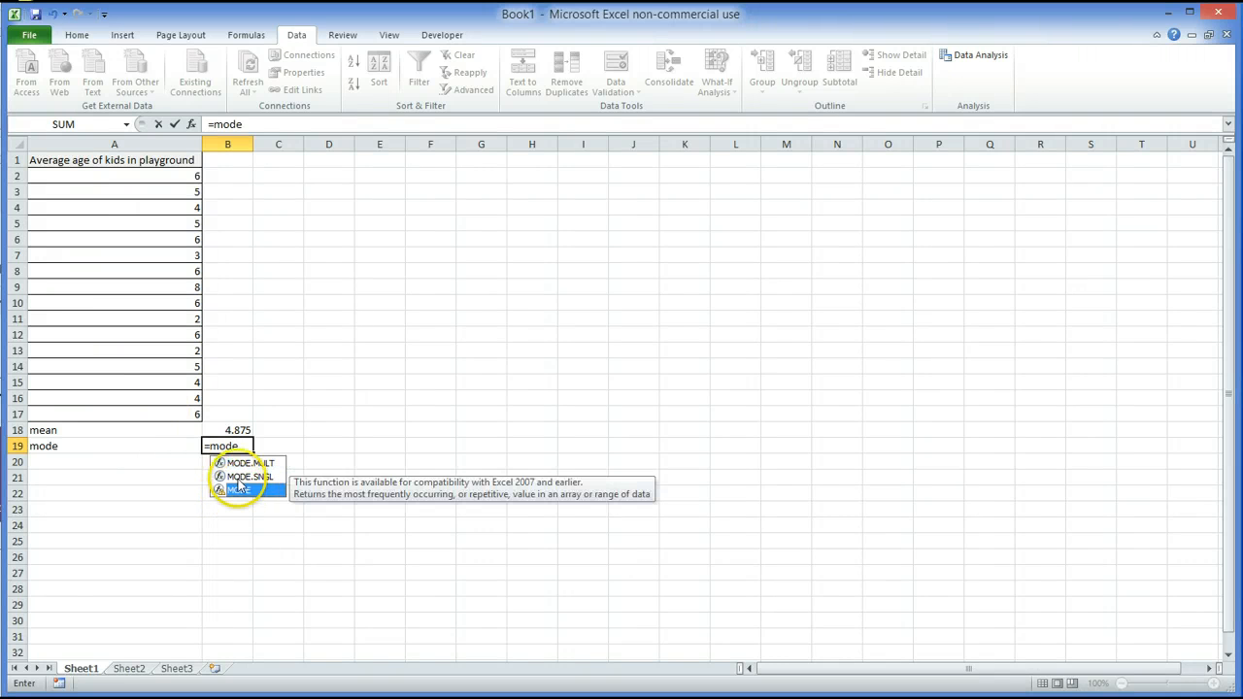
{"action": "double_click", "coordinate": [239, 489]}
{"action": "left_click_drag", "start_coordinate": [133, 180], "coordinate": [134, 414]}
{"action": "type", "text": ")"}
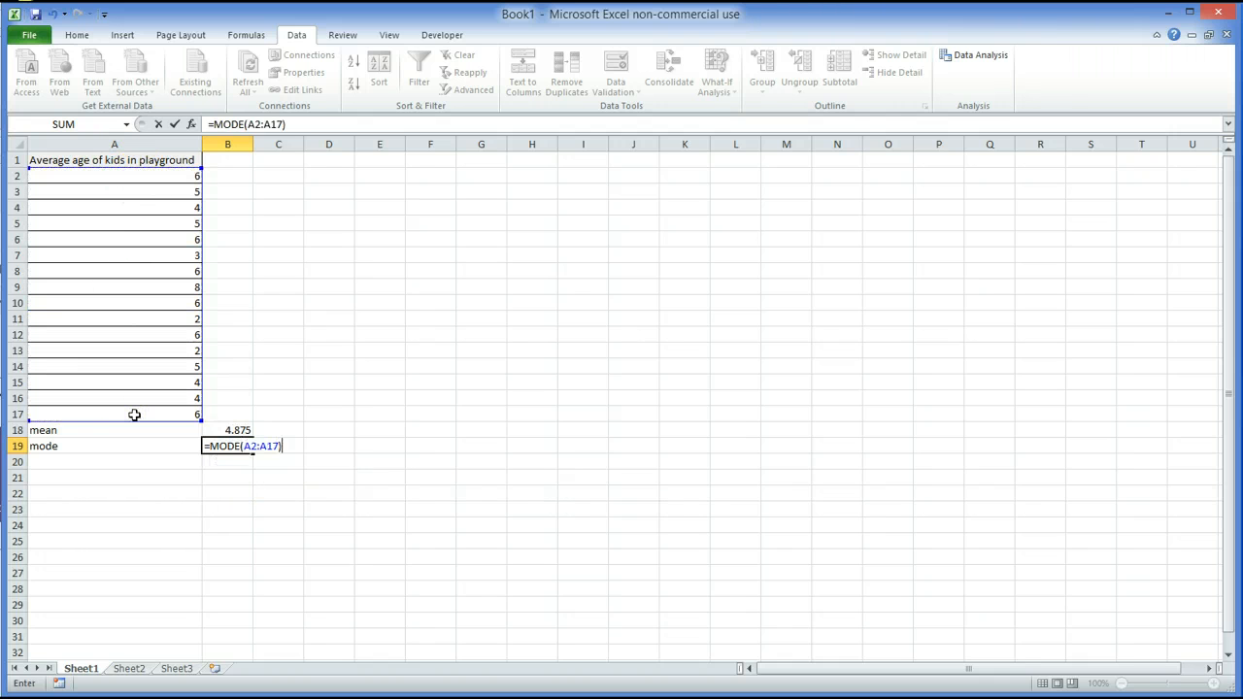
{"action": "key", "text": "Return"}
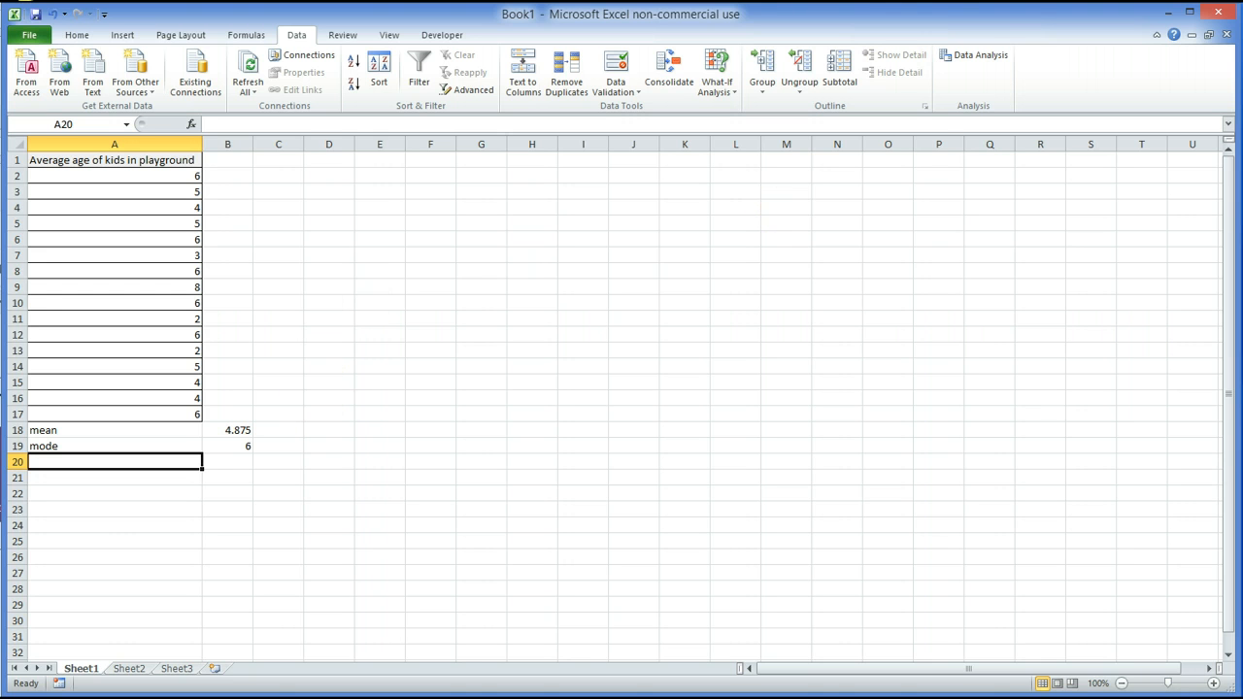
Step: Start the Descriptive Statistics tool from the Data Analysis tools
{"action": "left_click", "coordinate": [980, 59]}
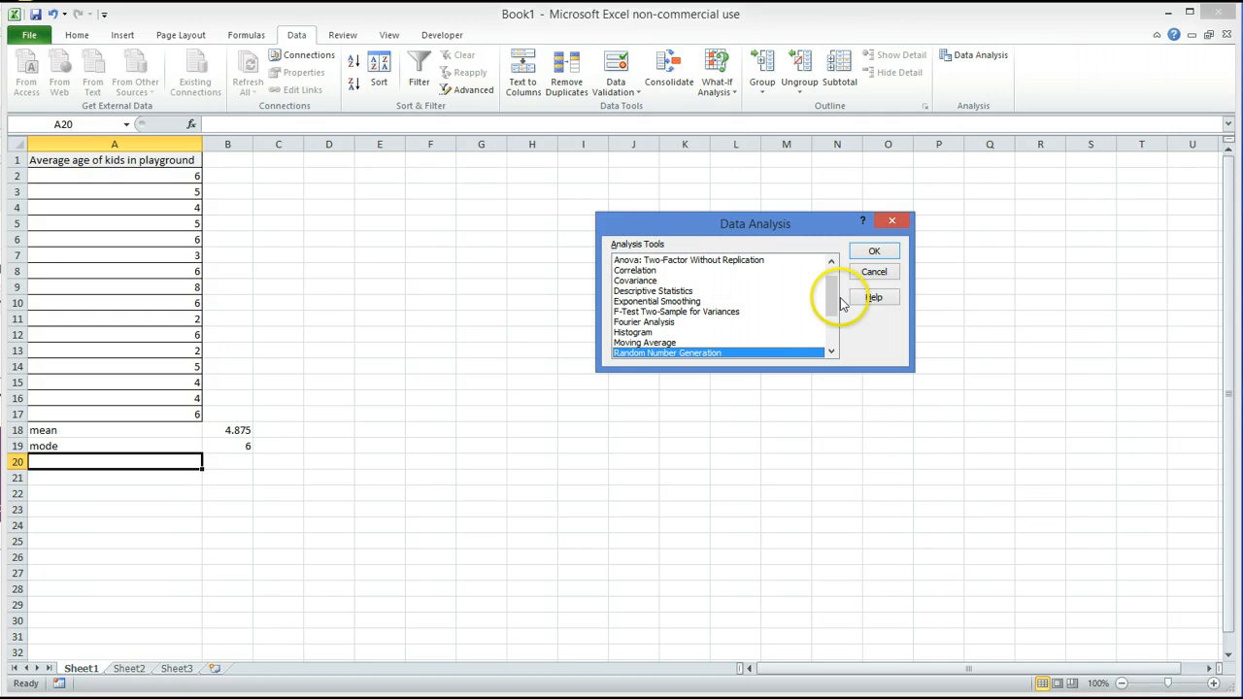
{"action": "left_click_drag", "start_coordinate": [835, 304], "coordinate": [830, 335]}
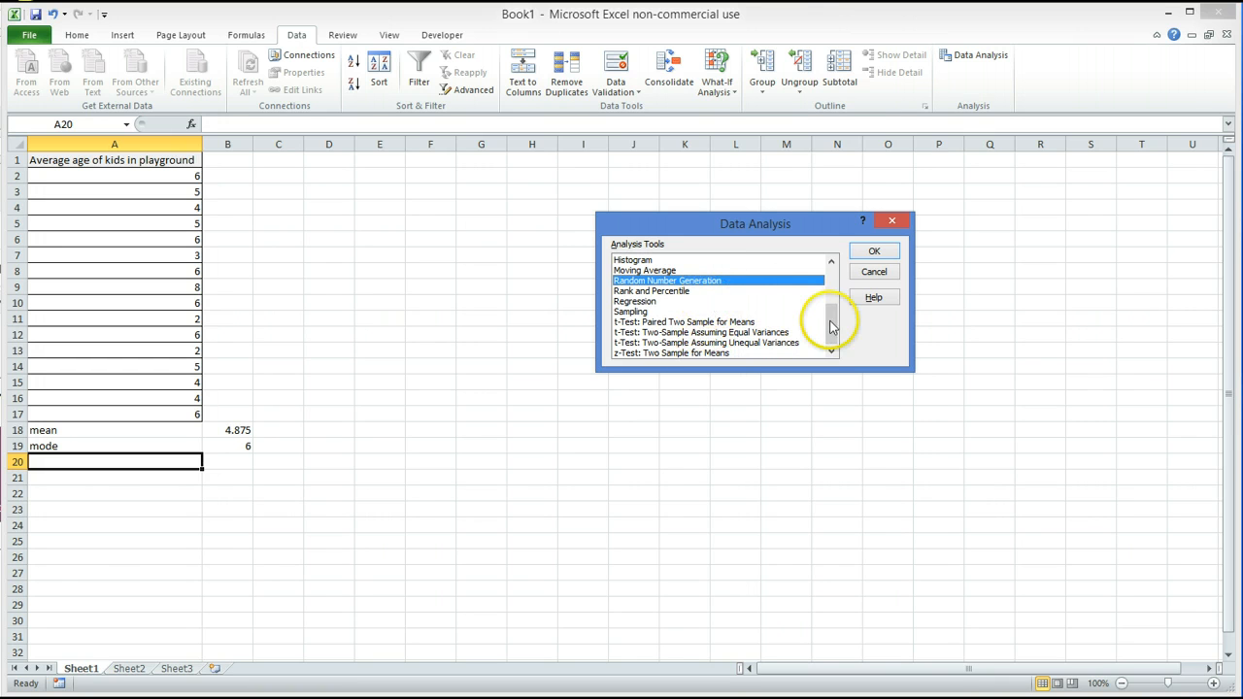
{"action": "mouse_move", "coordinate": [831, 326]}
{"action": "left_mouse_down"}
{"action": "mouse_move", "coordinate": [832, 274]}
{"action": "mouse_move", "coordinate": [833, 338]}
{"action": "mouse_move", "coordinate": [836, 303]}
{"action": "left_mouse_up"}
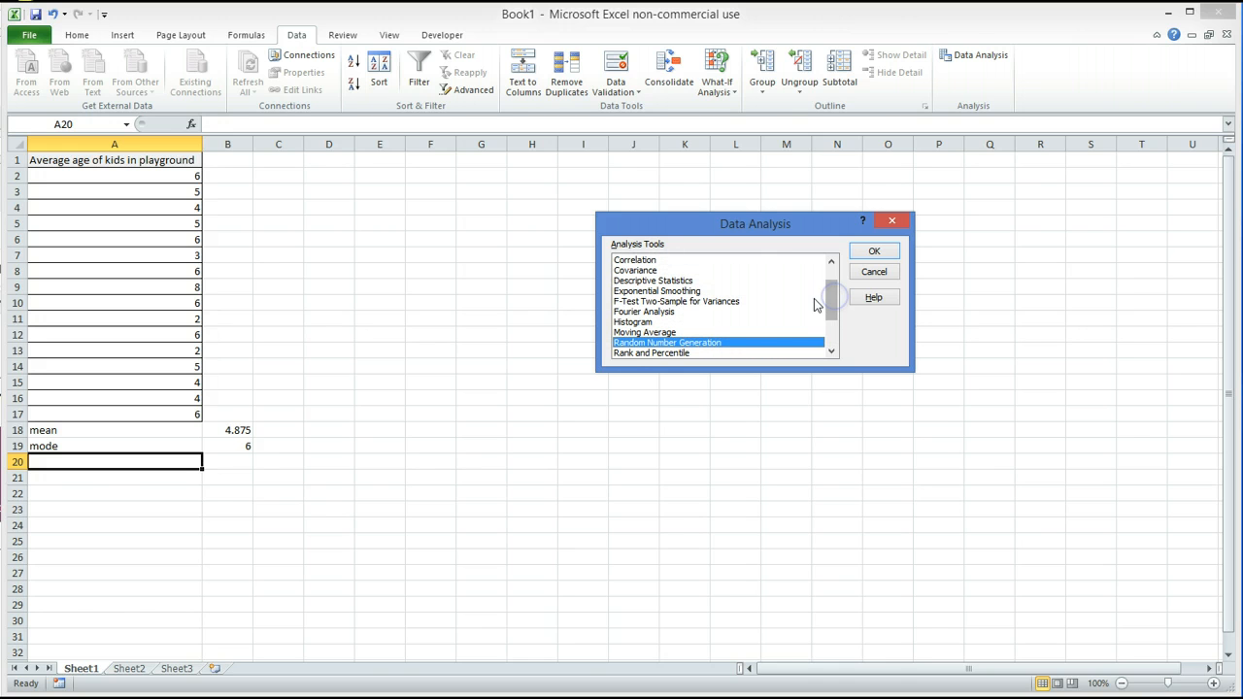
{"action": "left_click", "coordinate": [679, 281]}
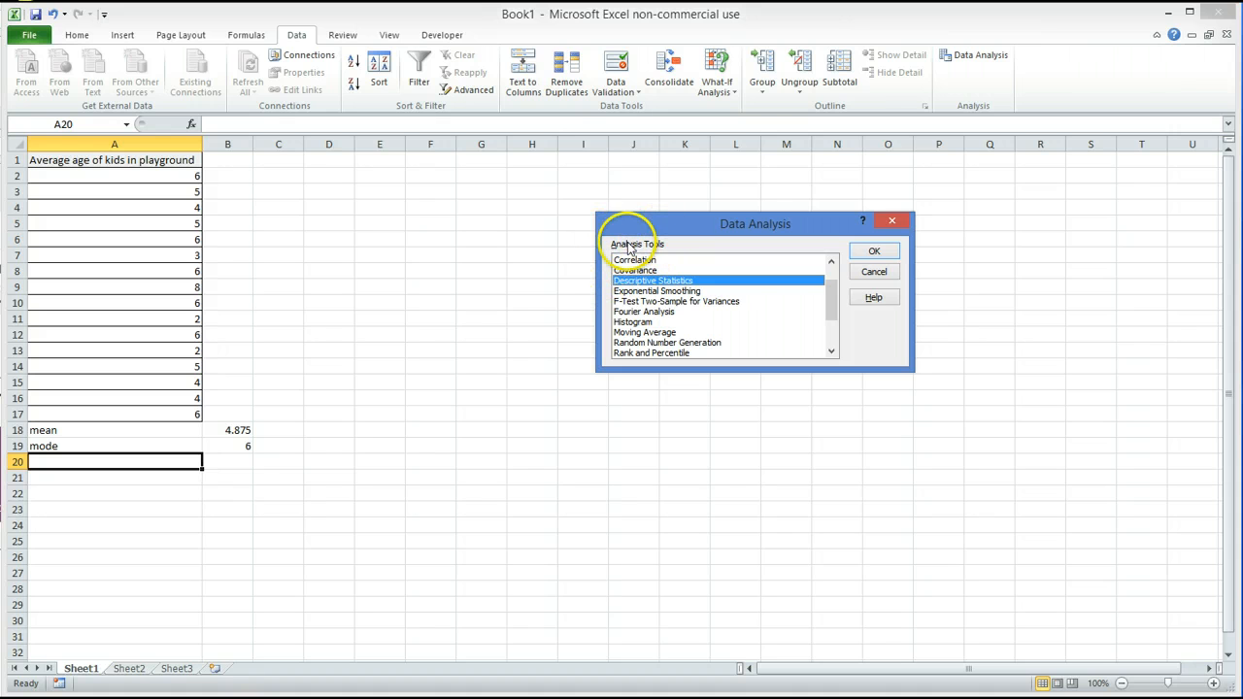
{"action": "left_click", "coordinate": [871, 253]}
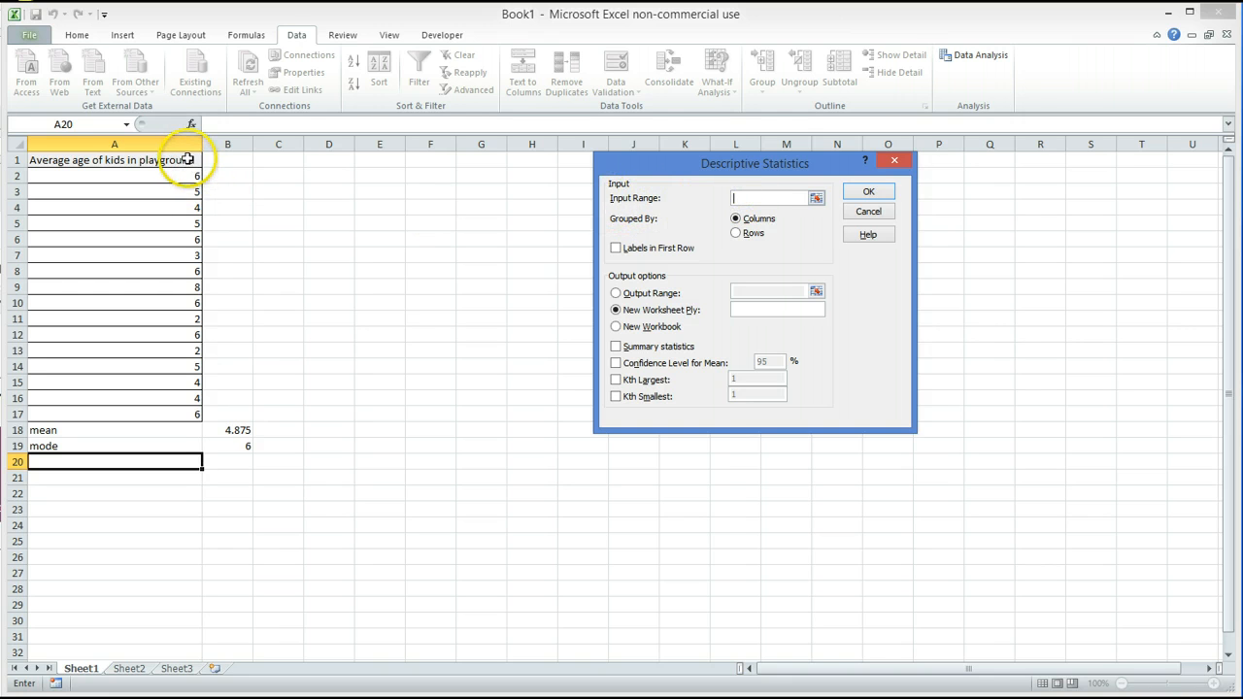
Step: Generate summary statistics for input range A1:A17 with labels in the first row, placing the output at D1
{"action": "left_click_drag", "start_coordinate": [187, 163], "coordinate": [174, 414]}
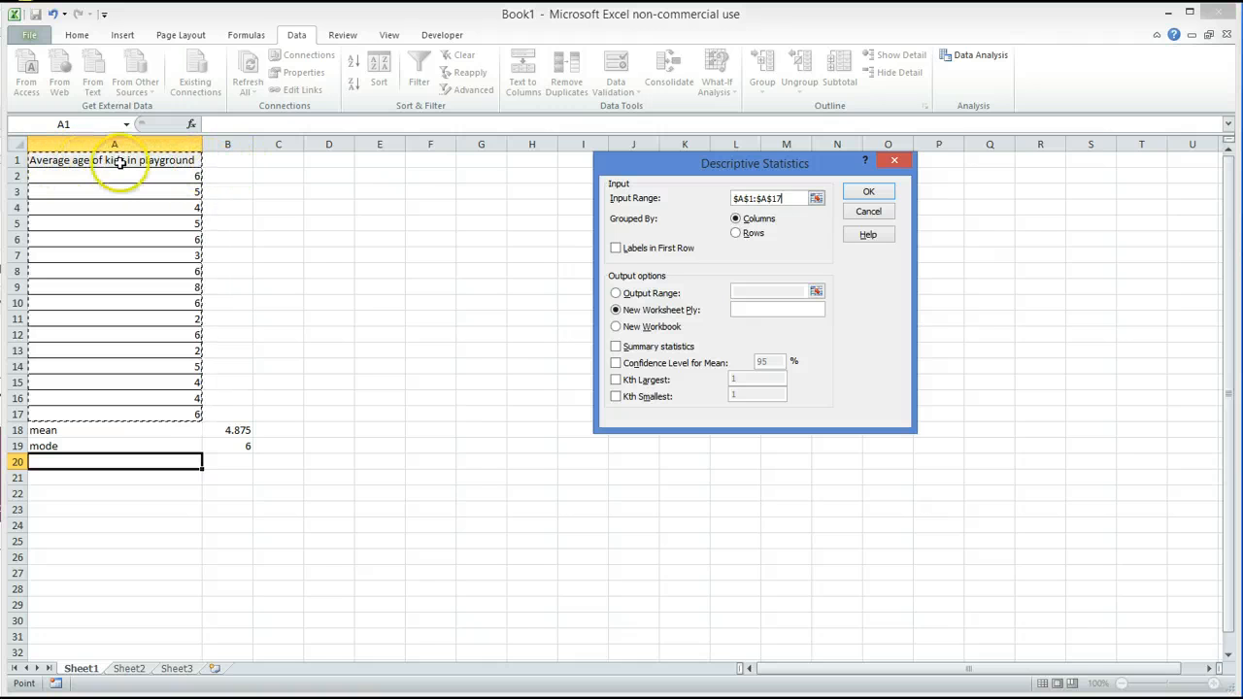
{"action": "left_click", "coordinate": [614, 250]}
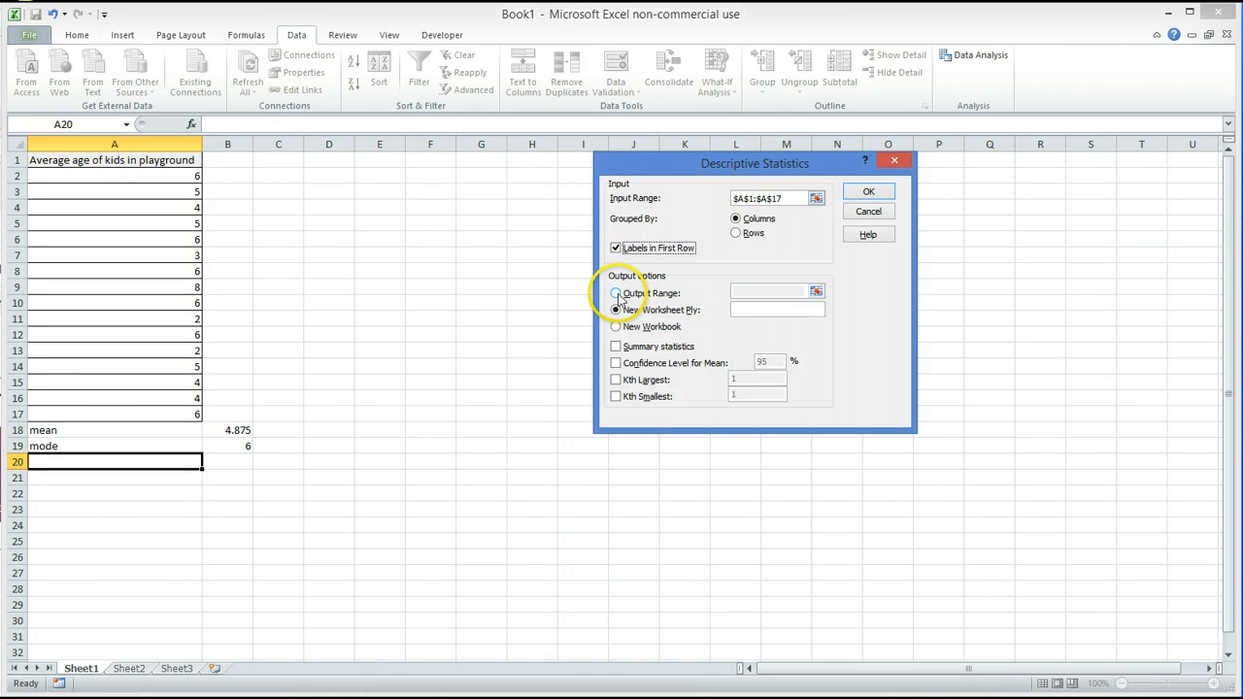
{"action": "left_click", "coordinate": [615, 293]}
{"action": "left_click", "coordinate": [745, 294]}
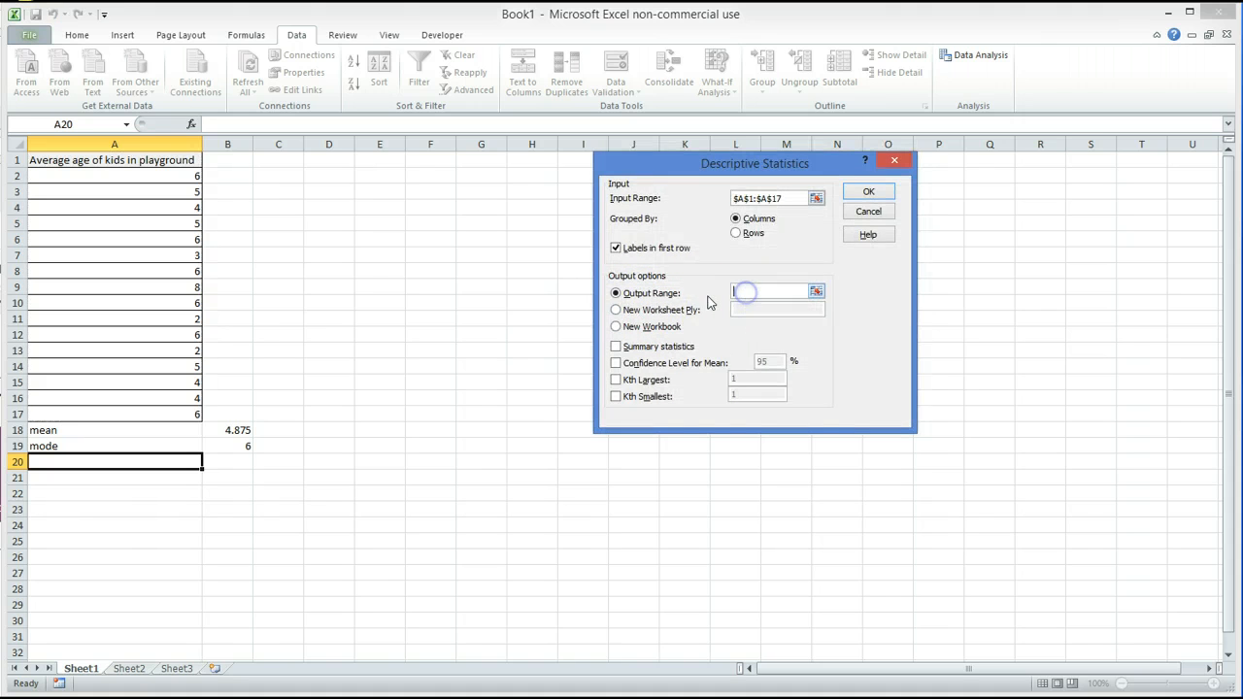
{"action": "left_click", "coordinate": [328, 161]}
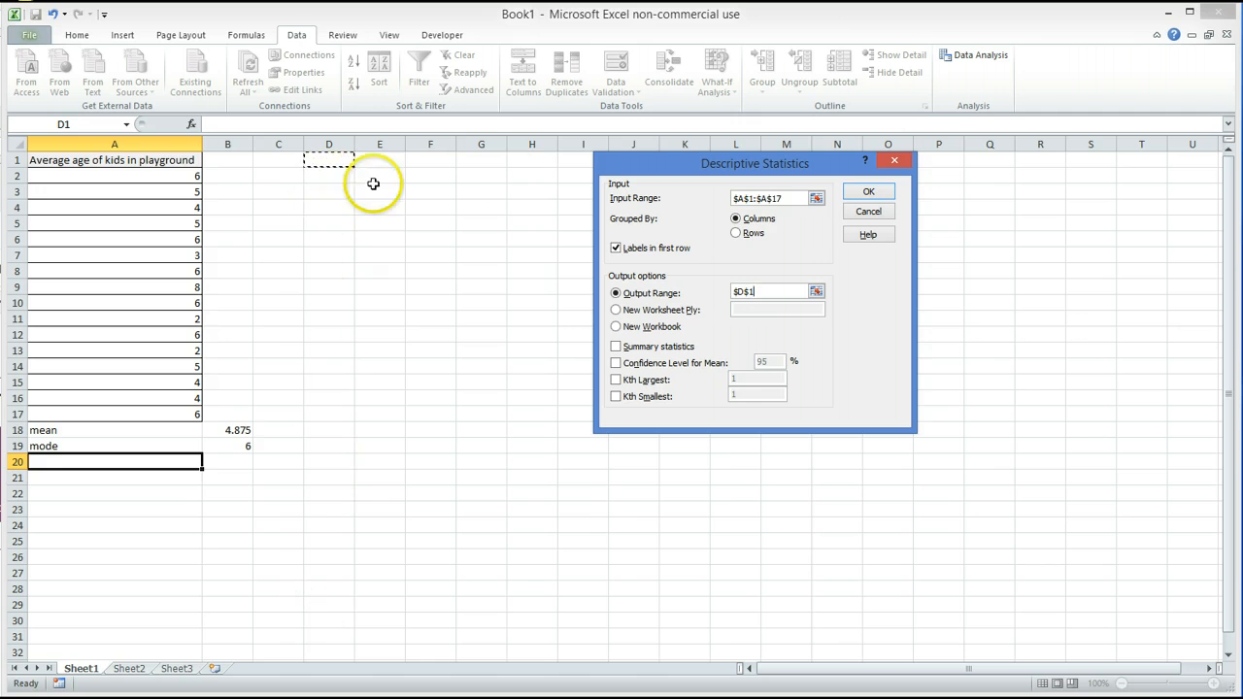
{"action": "left_click", "coordinate": [616, 348]}
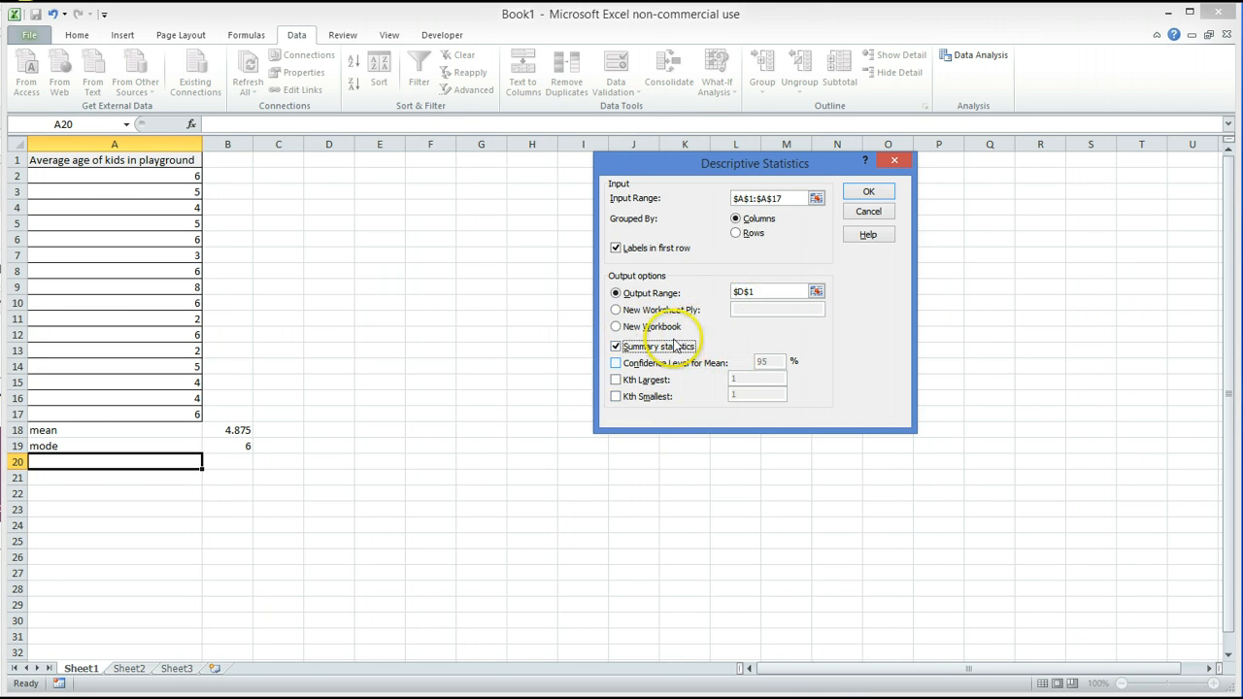
{"action": "left_click", "coordinate": [868, 194]}
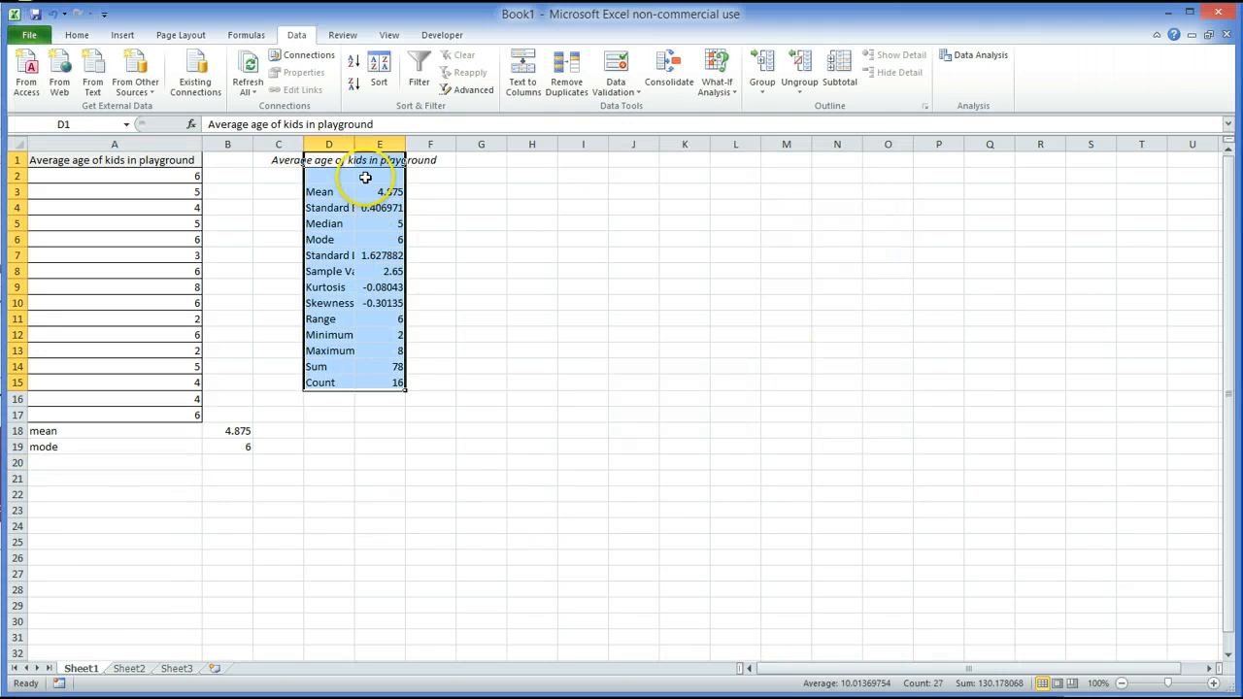
Step: Widen column D to fit the statistic labels and deselect the output table
{"action": "left_click_drag", "start_coordinate": [356, 144], "coordinate": [433, 147]}
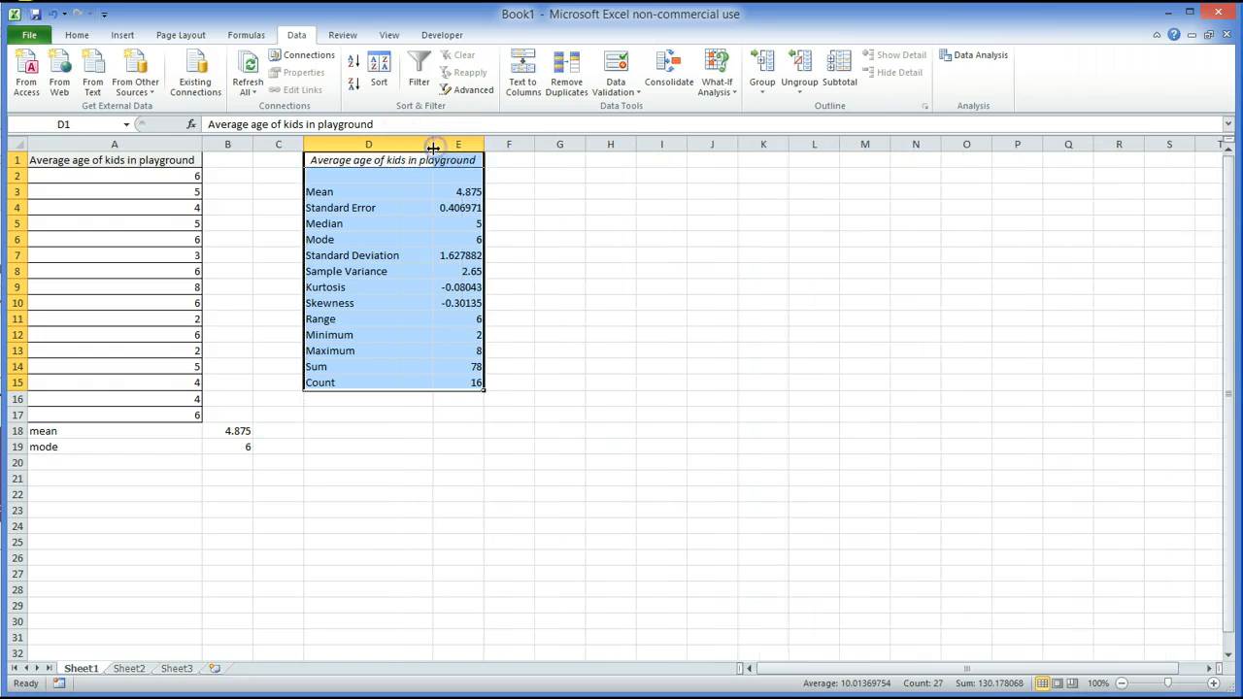
{"action": "left_click", "coordinate": [627, 219]}
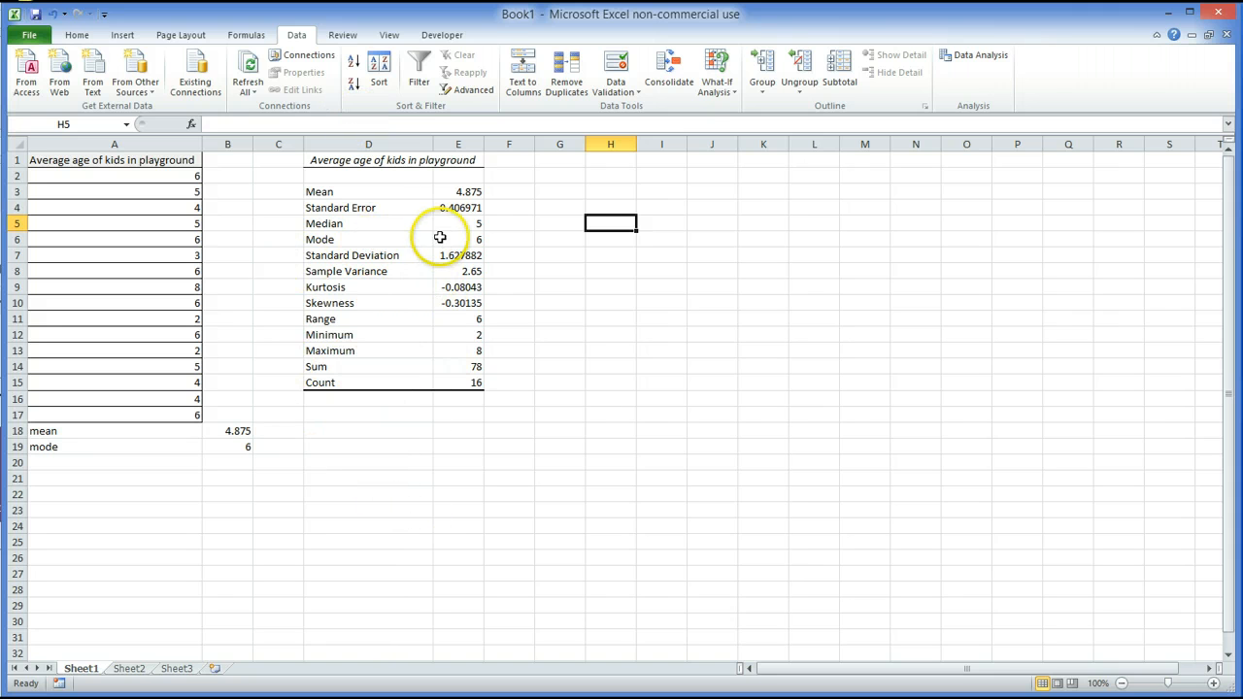
Step: Compare the output table's mean with the AVERAGE formula in B18, and check the standard error, median, mode and standard deviation
{"action": "left_click", "coordinate": [467, 193]}
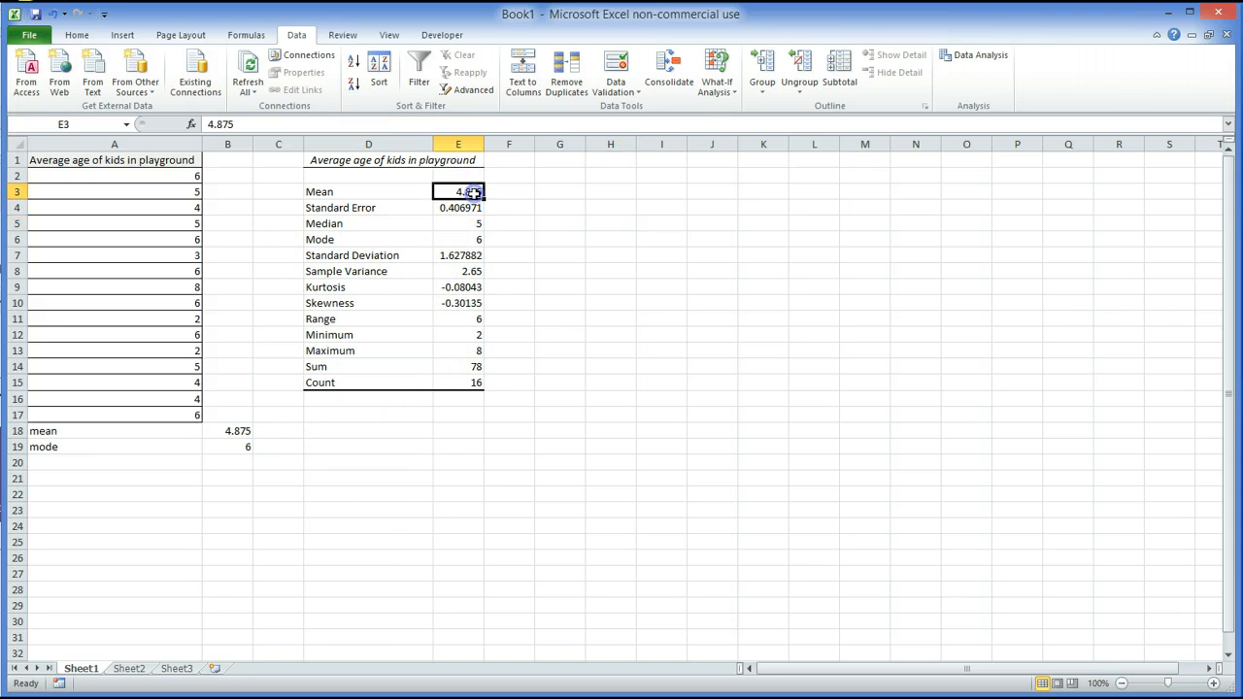
{"action": "left_click", "coordinate": [238, 431]}
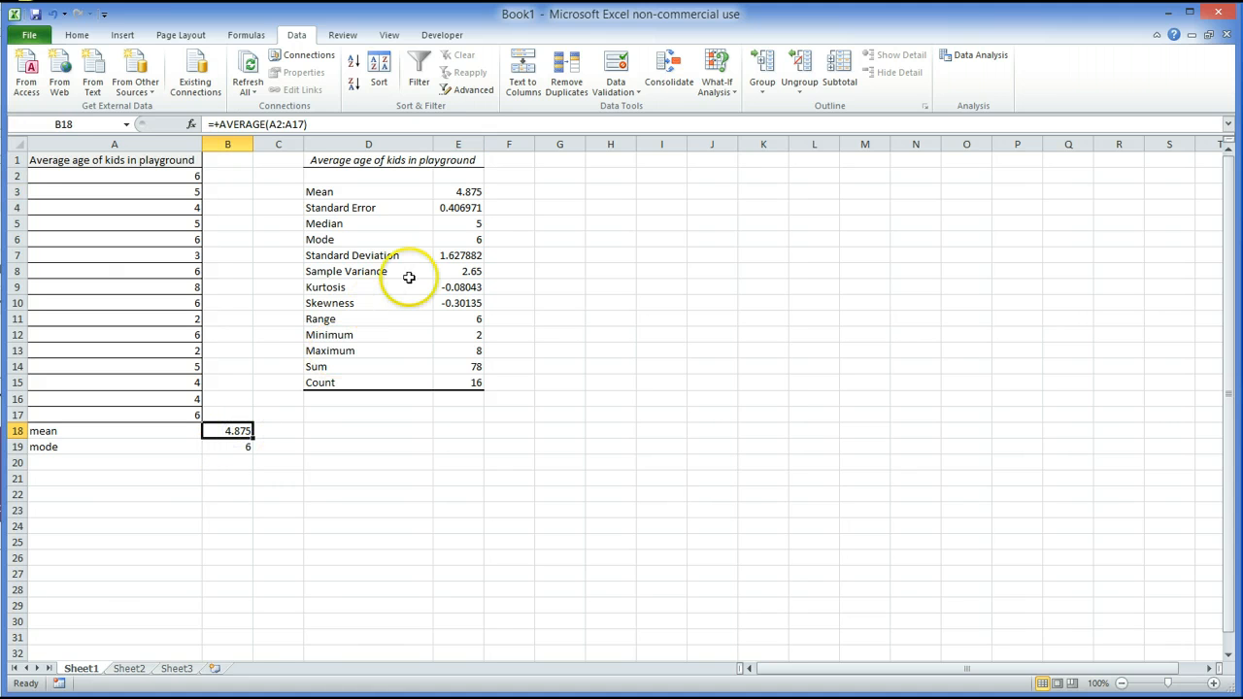
{"action": "left_click", "coordinate": [471, 210]}
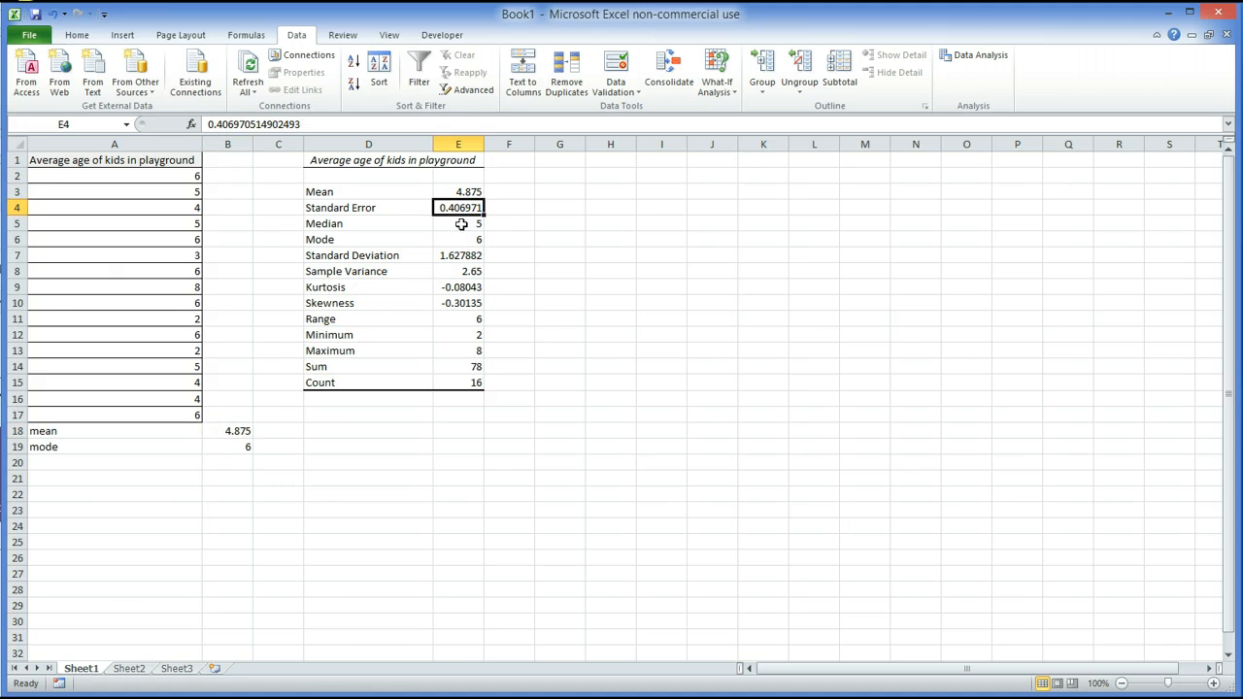
{"action": "left_click", "coordinate": [461, 224]}
{"action": "left_click", "coordinate": [462, 240]}
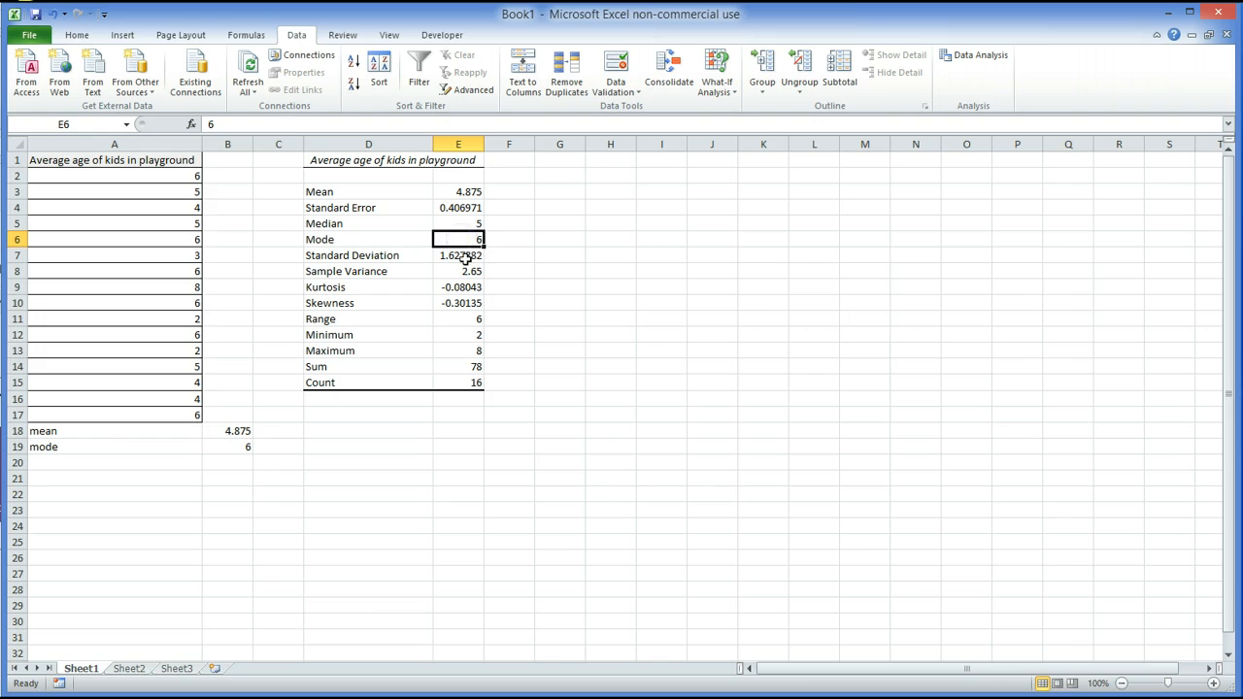
{"action": "left_click", "coordinate": [464, 255]}
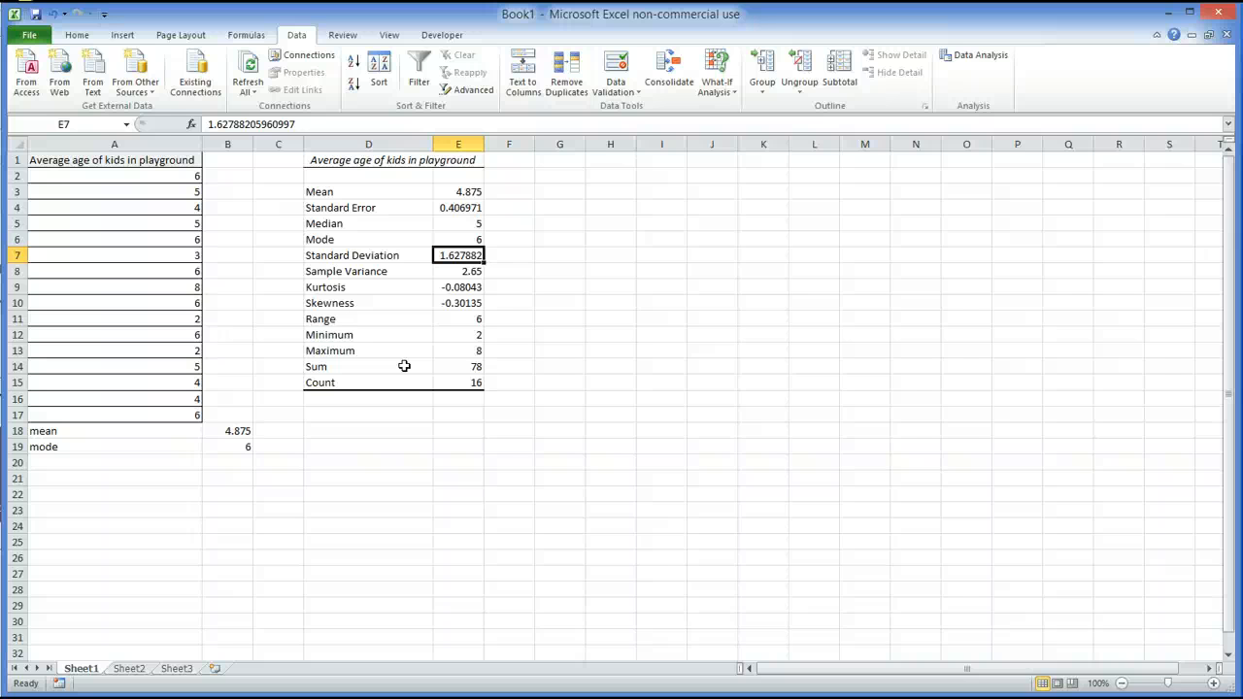
Step: Review the Descriptive Statistics tool's input and output options, including the confidence level and Kth largest and smallest, without running it
{"action": "left_click", "coordinate": [974, 56]}
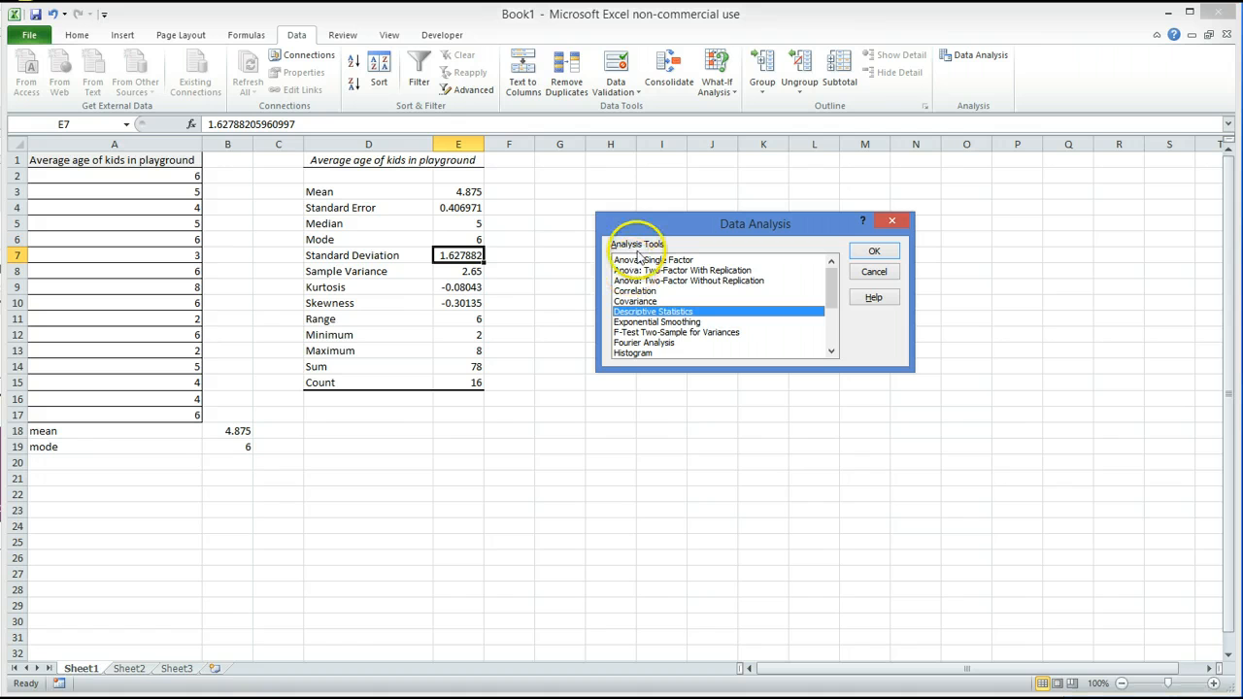
{"action": "left_click", "coordinate": [871, 252]}
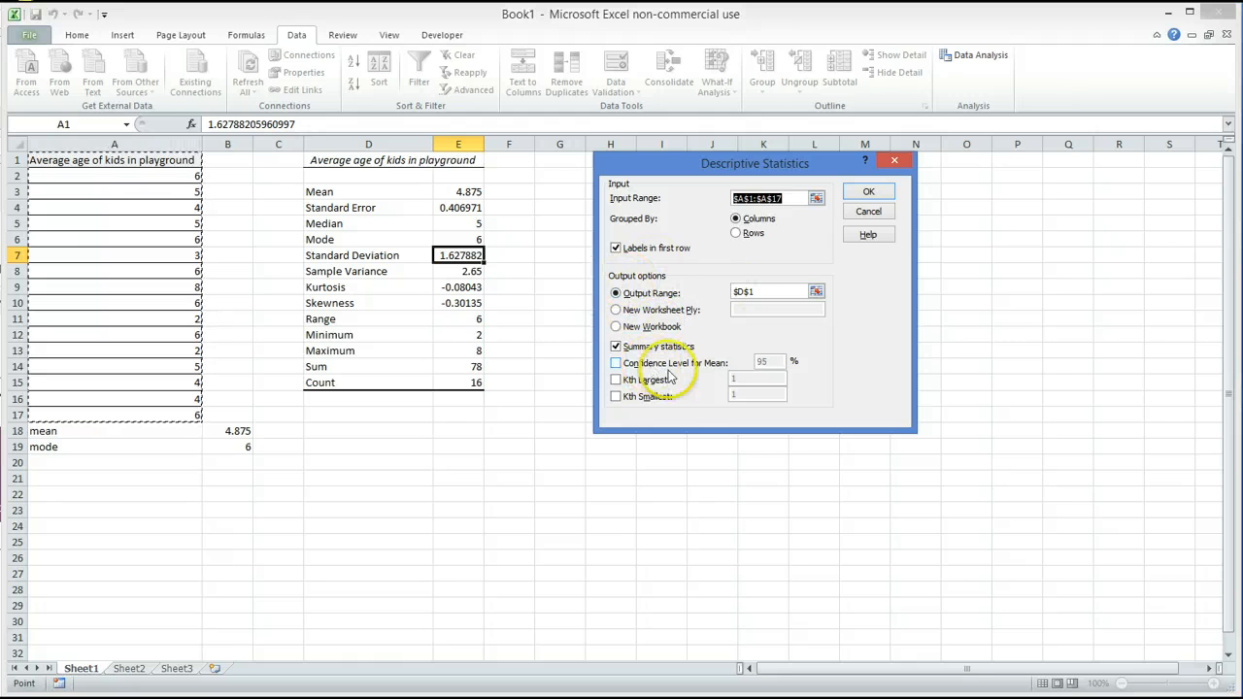
{"action": "left_click", "coordinate": [894, 160]}
{"action": "left_click", "coordinate": [898, 226]}
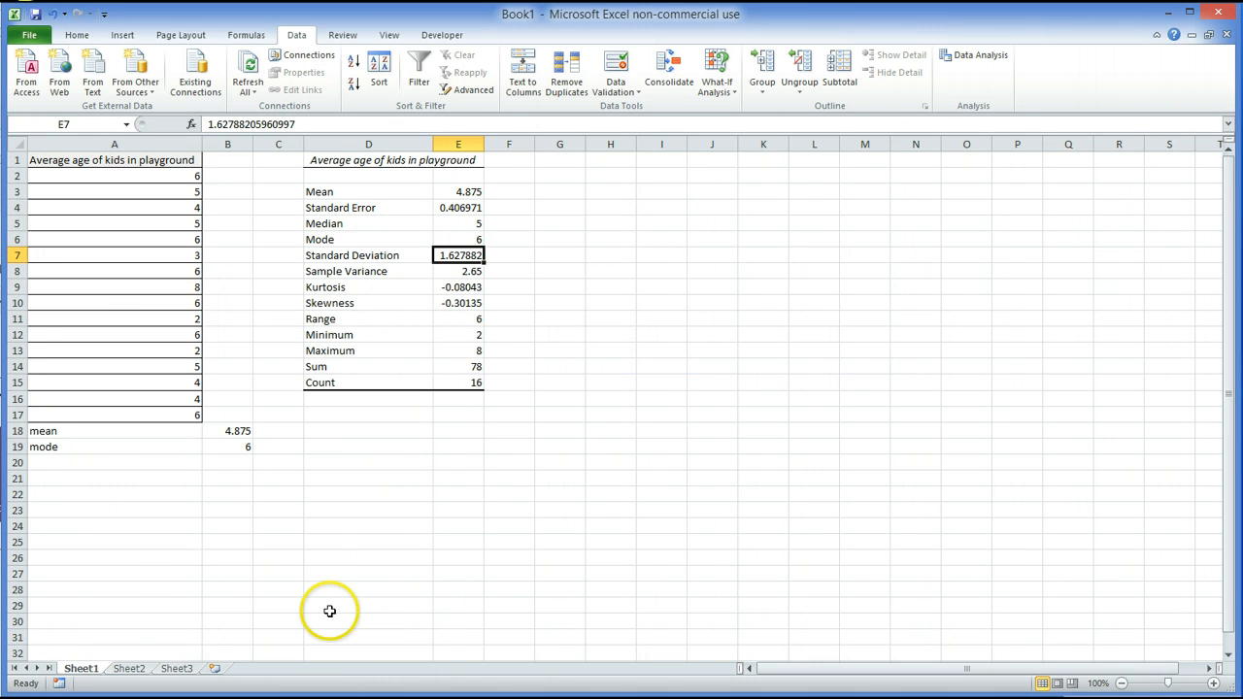
Step: Browse the list of available Data Analysis tools and close it without running any of them
{"action": "left_click", "coordinate": [995, 66]}
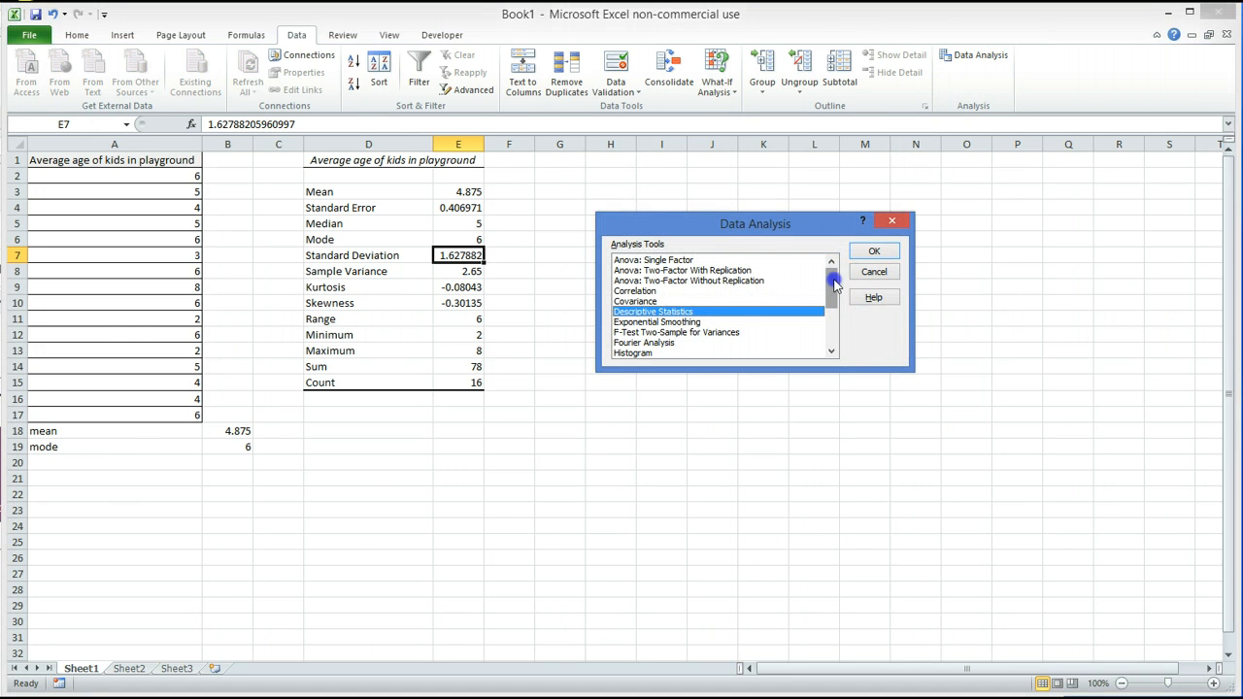
{"action": "mouse_move", "coordinate": [835, 288]}
{"action": "left_mouse_down"}
{"action": "mouse_move", "coordinate": [830, 331]}
{"action": "mouse_move", "coordinate": [831, 280]}
{"action": "left_mouse_up"}
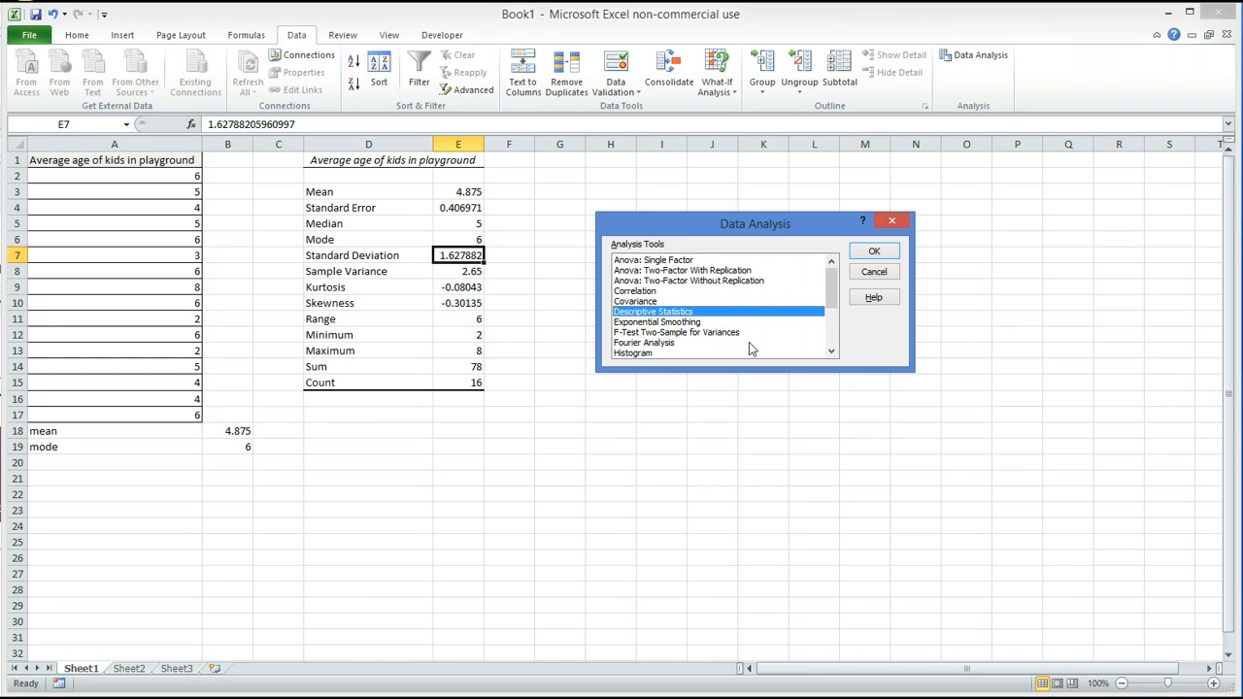
{"action": "left_click", "coordinate": [833, 305]}
{"action": "left_click", "coordinate": [831, 284]}
{"action": "left_click", "coordinate": [893, 222]}
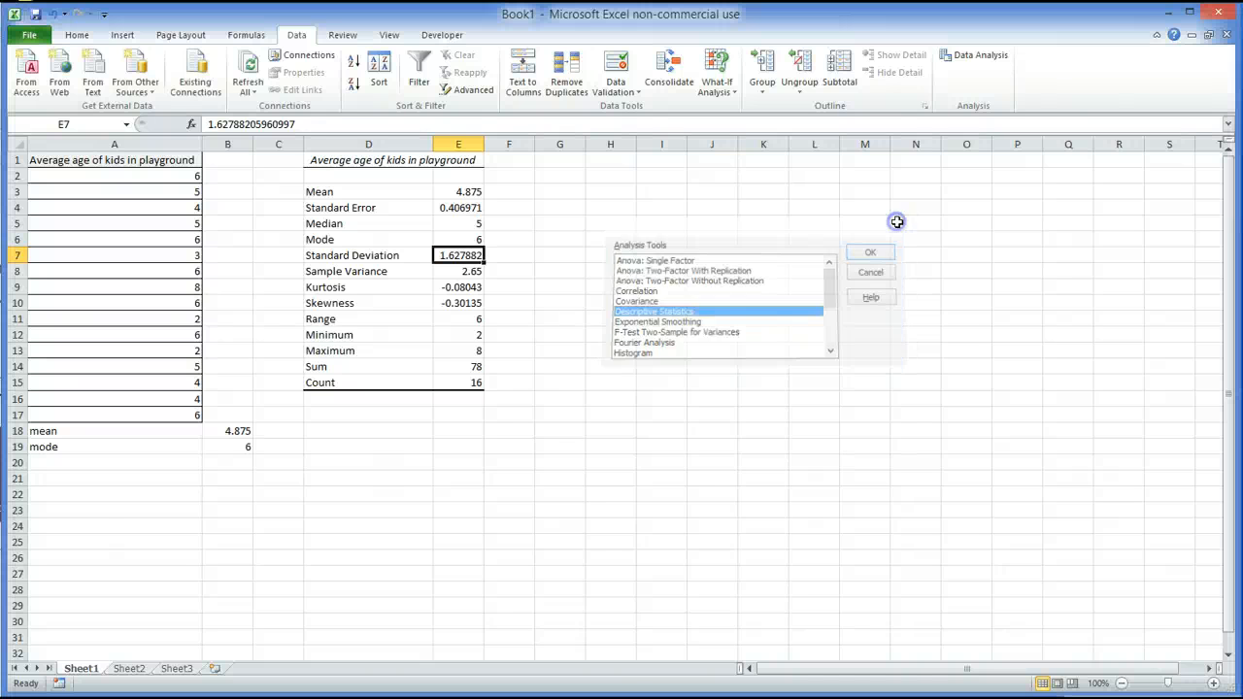